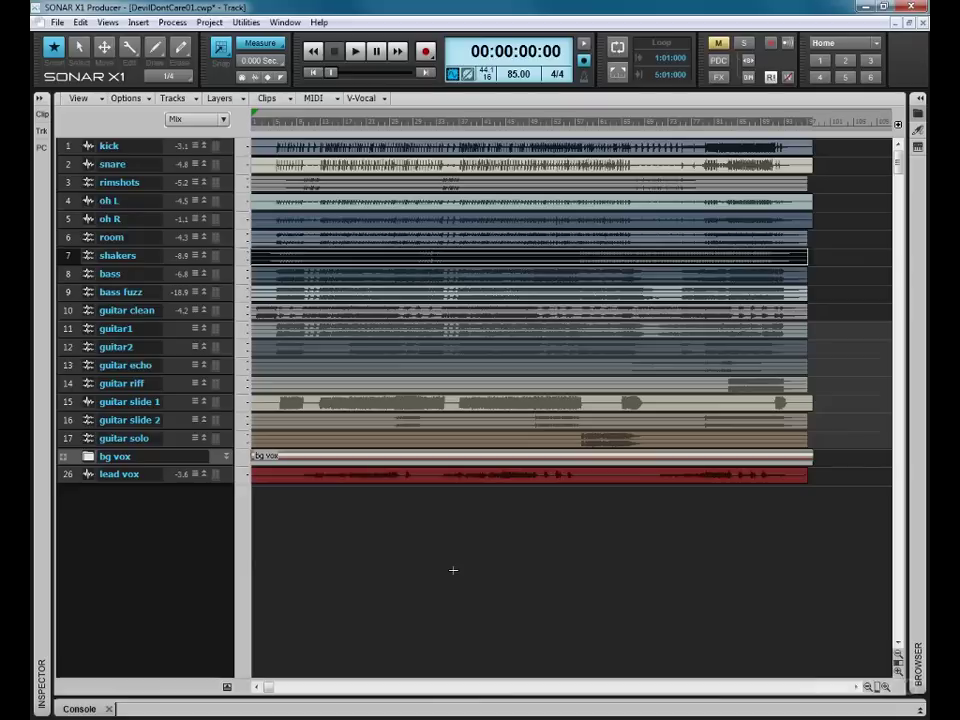
Open the Console view, drag it up to fill the window, and toggle the maximized console with D.
click(107, 23)
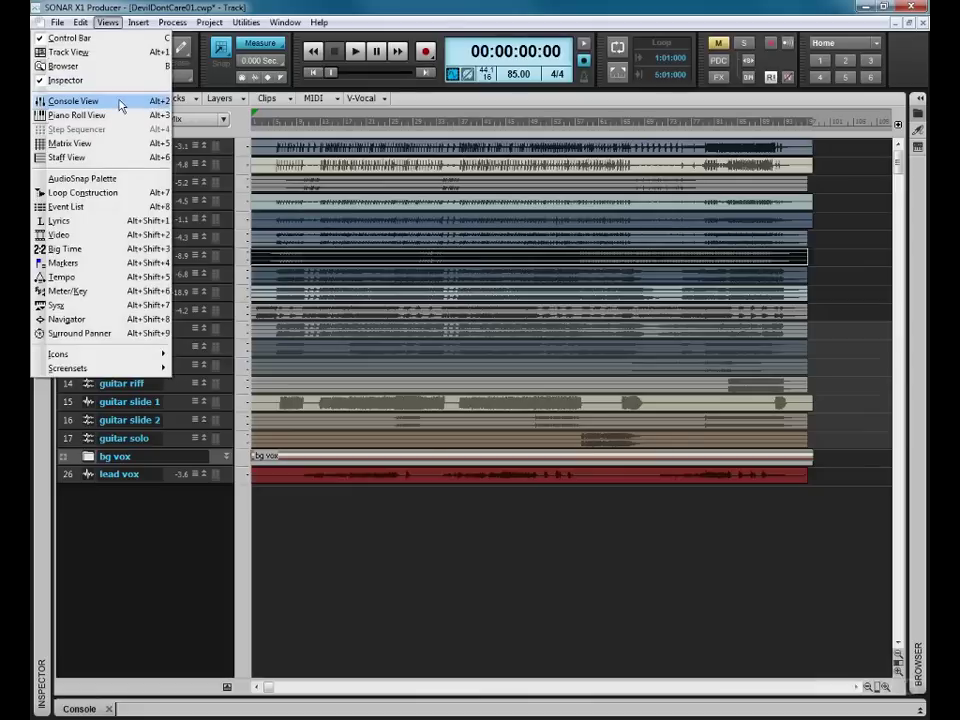
click(66, 103)
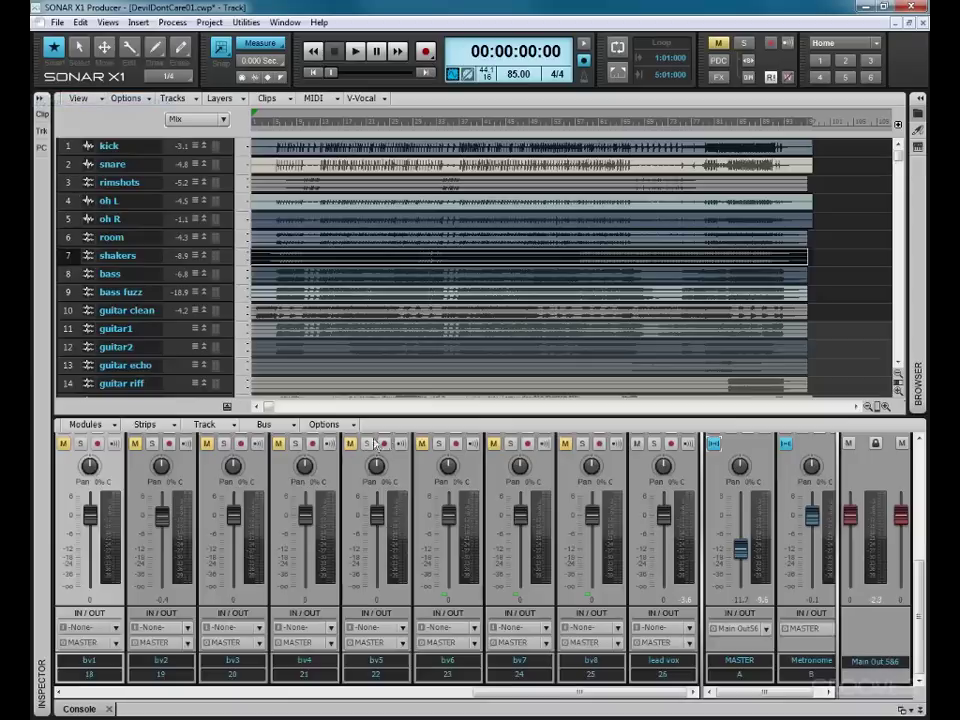
drag(393, 414, 401, 84)
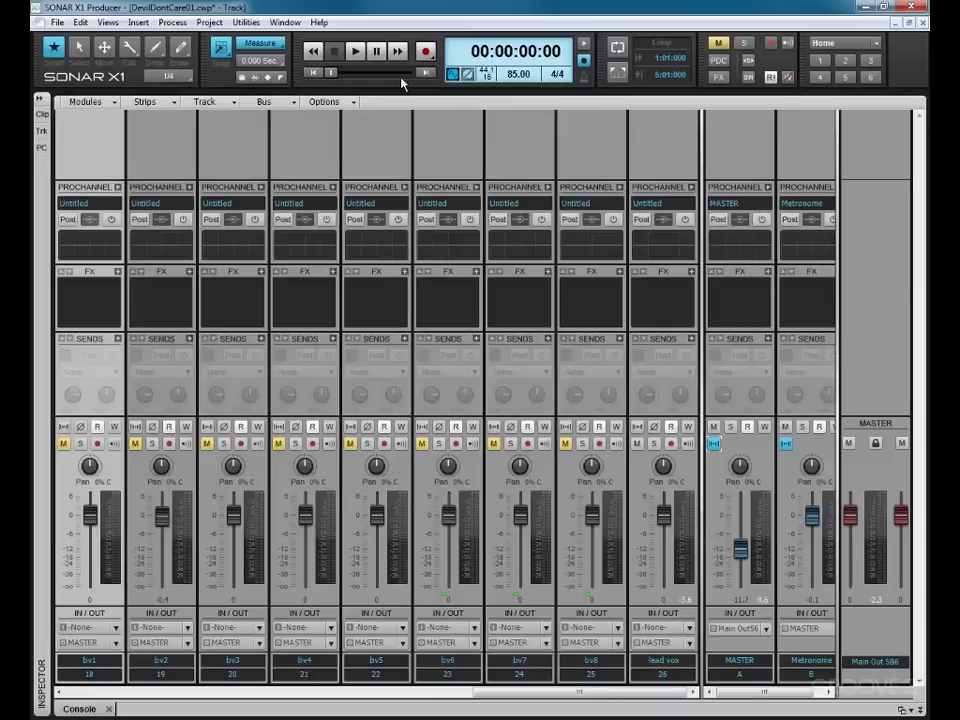
key(d)
key(d)
key(d)
key(d)
key(d)
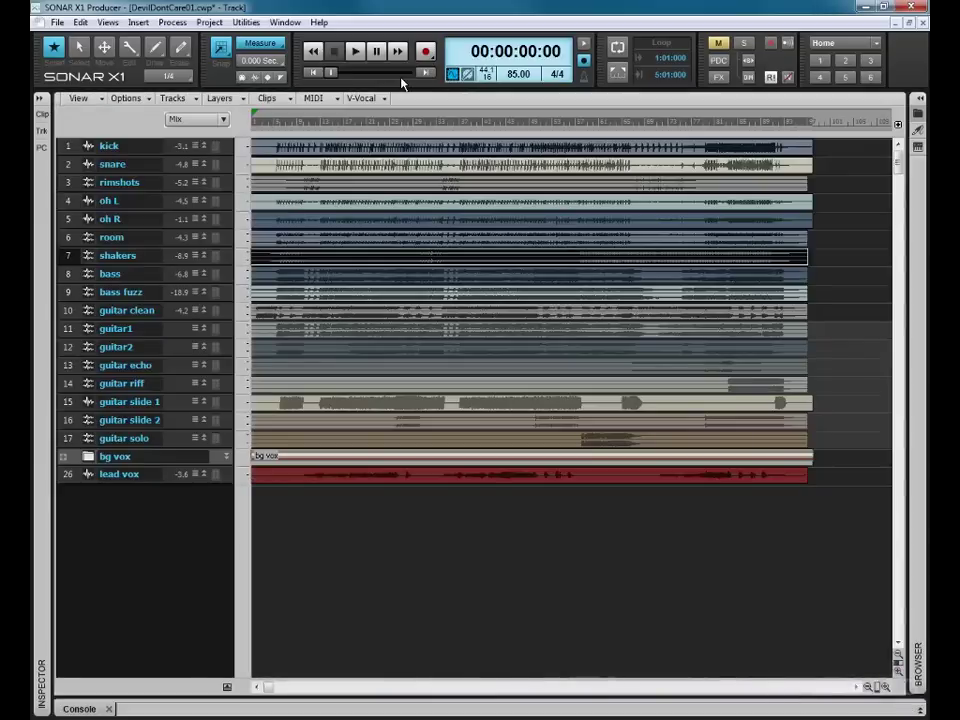
key(d)
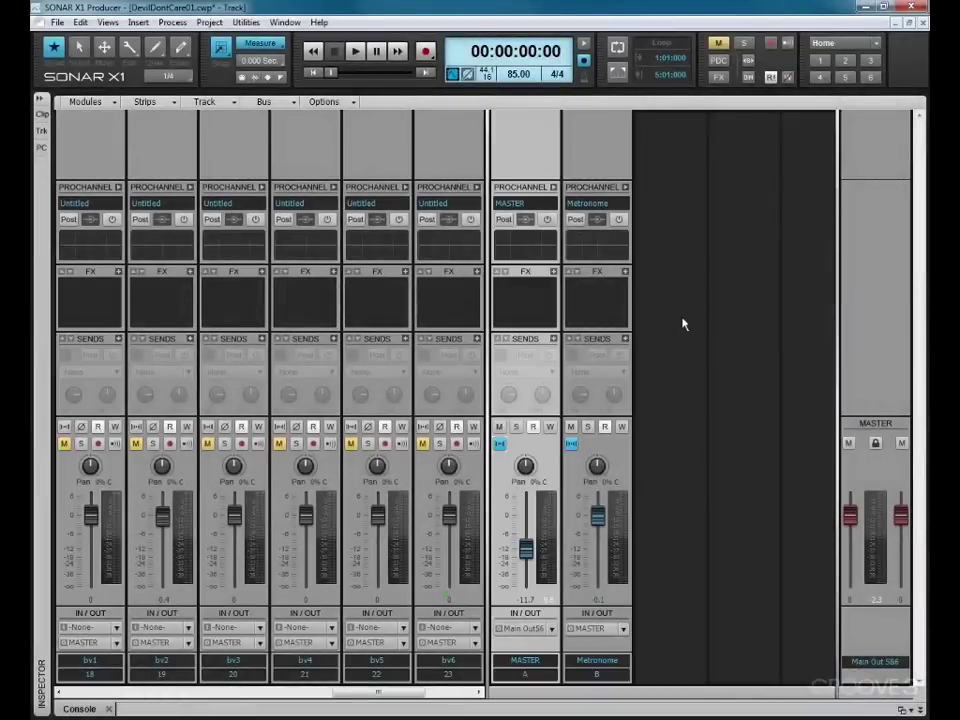
Insert a stereo bus in the console, name it DRUMS, and switch back to Track view.
right_click(683, 323)
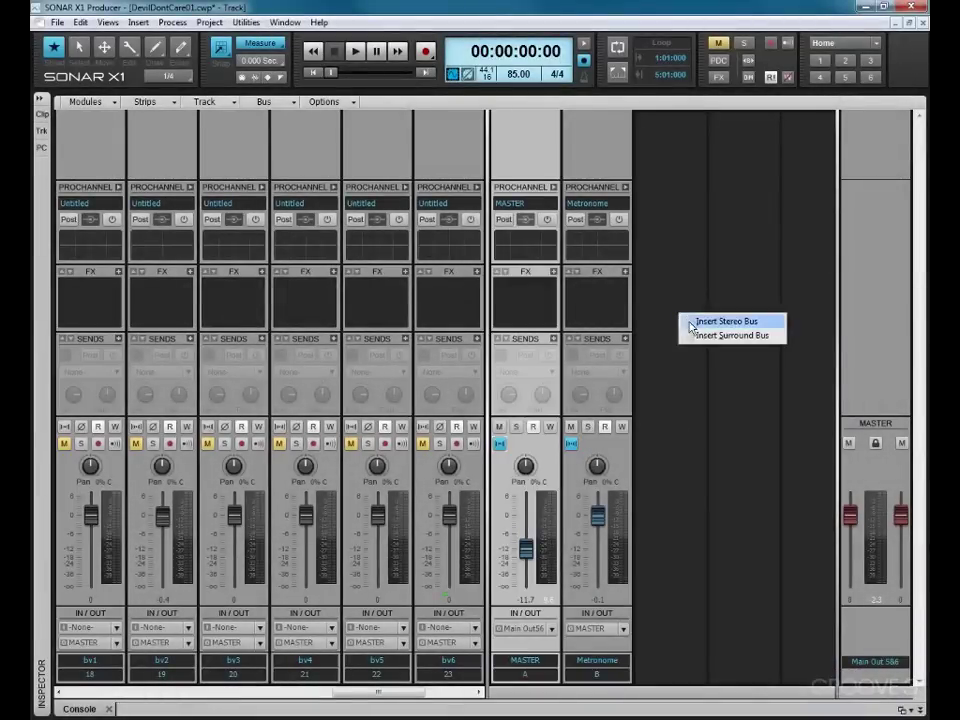
click(688, 323)
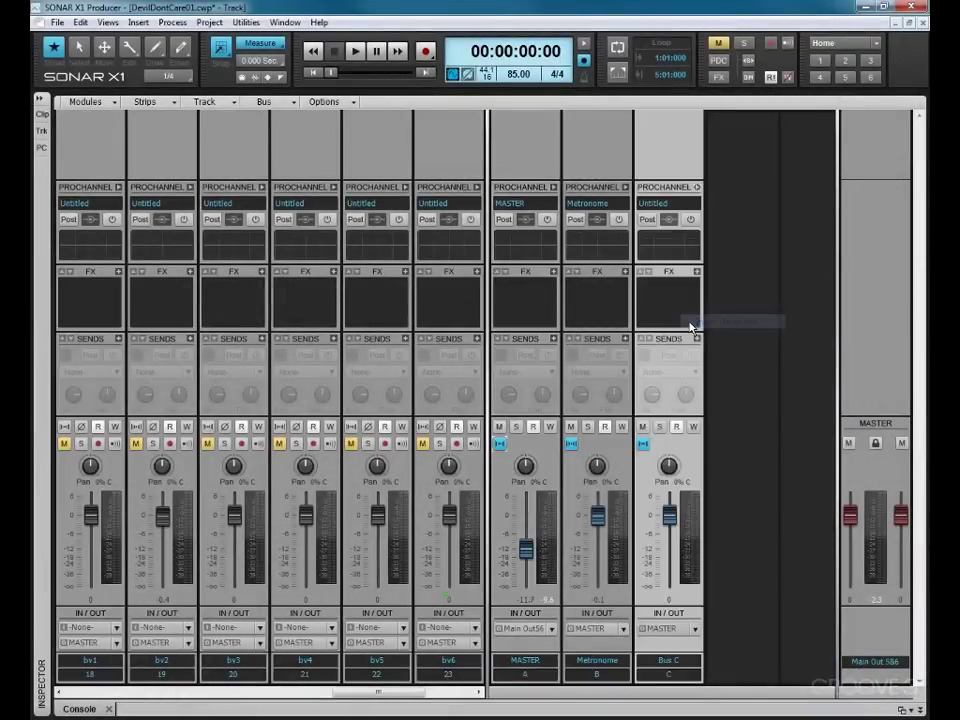
double_click(669, 660)
text(DRUMS)
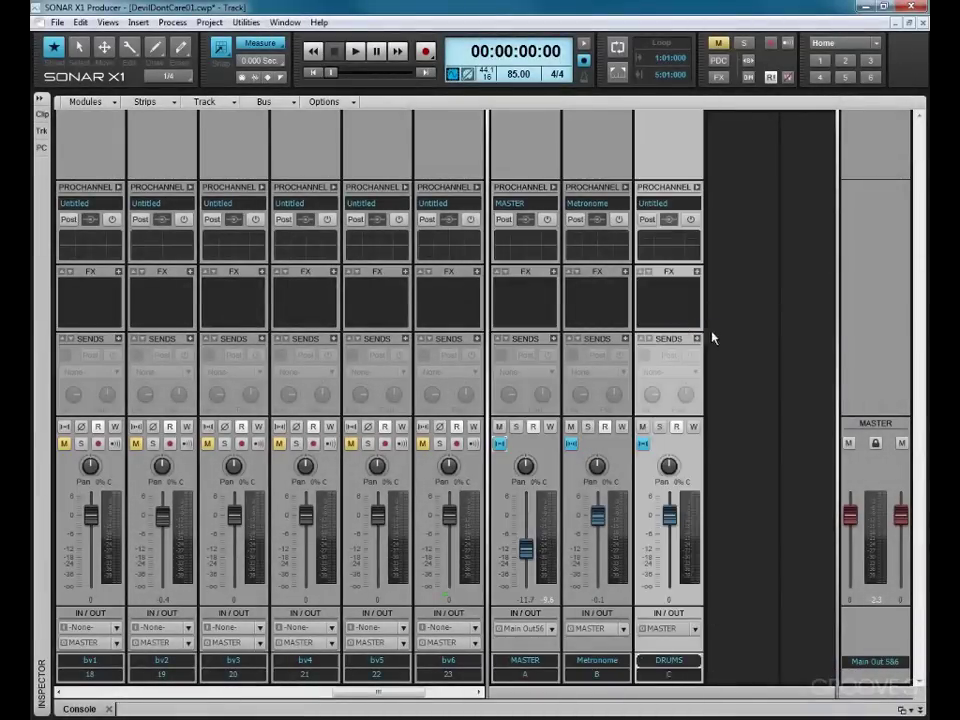
key(Return)
mouse_move(603, 500)
key(d)
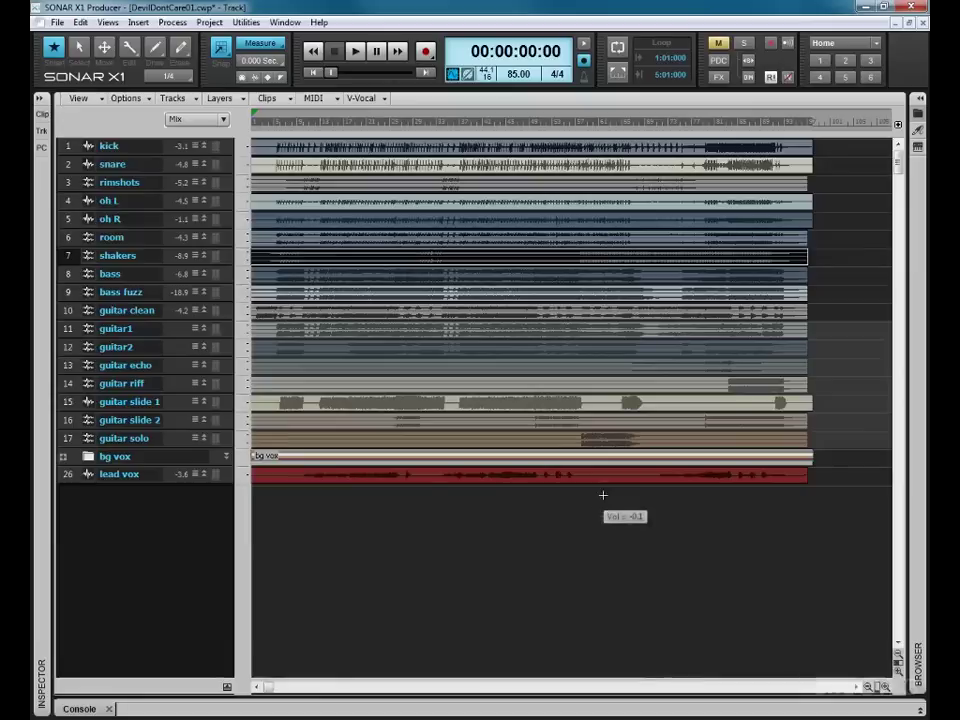
Show the bus pane, move DRUMS to the top and MASTER below Metronome.
click(227, 689)
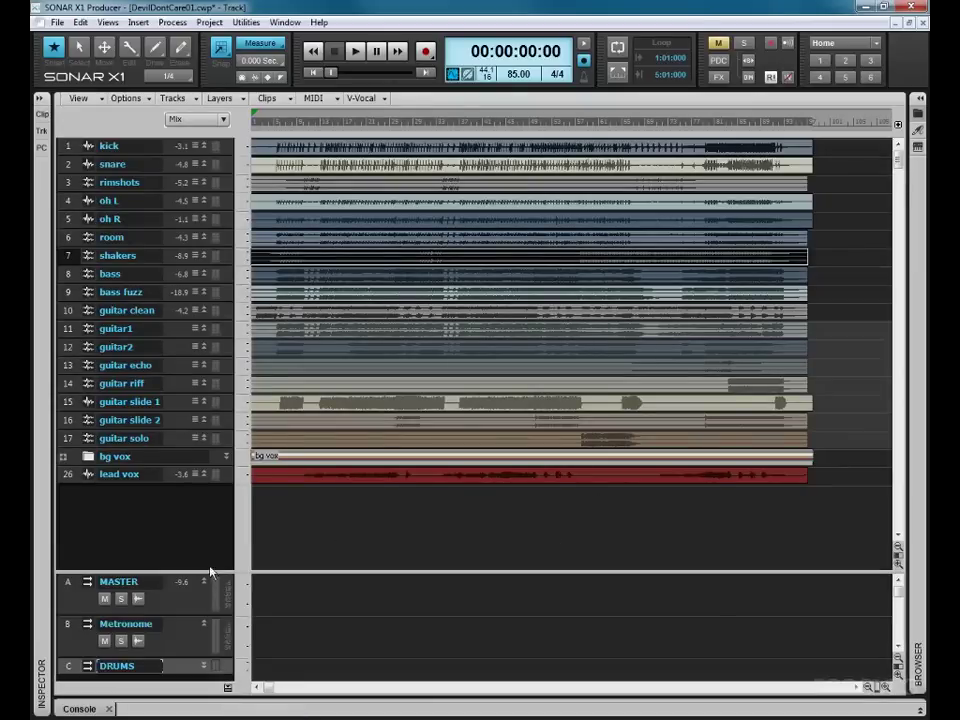
drag(210, 572, 209, 510)
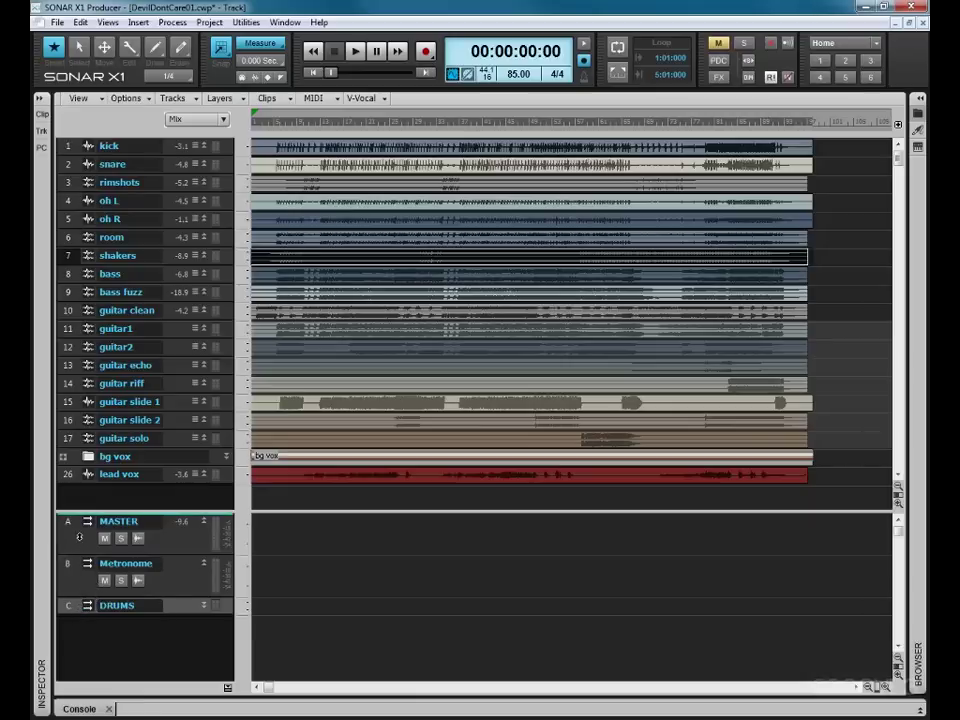
drag(86, 605, 85, 540)
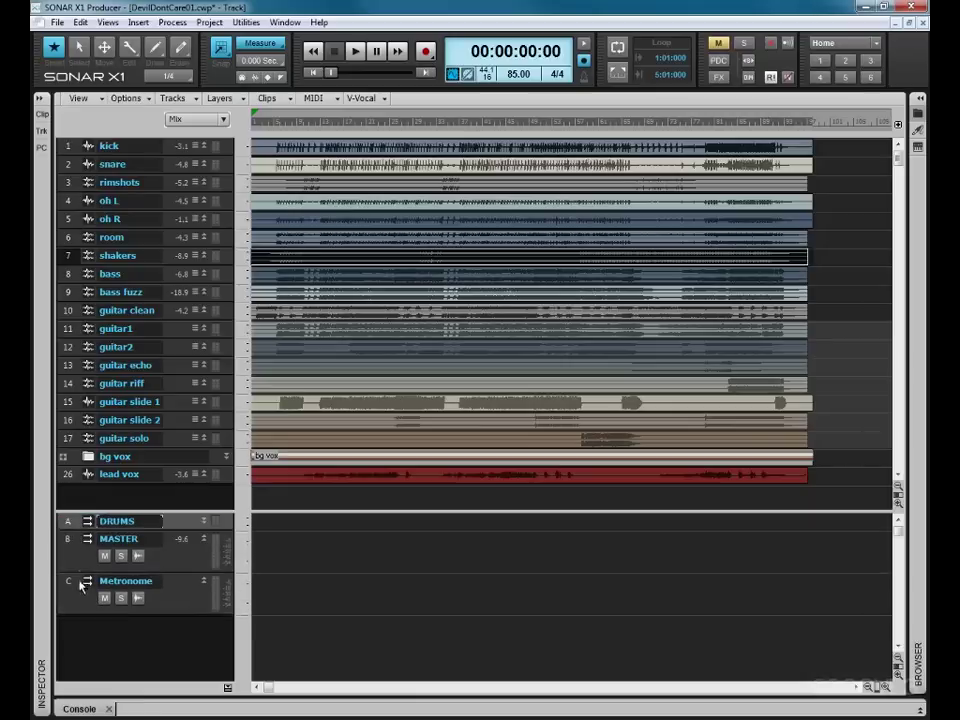
click(86, 541)
drag(87, 541, 87, 588)
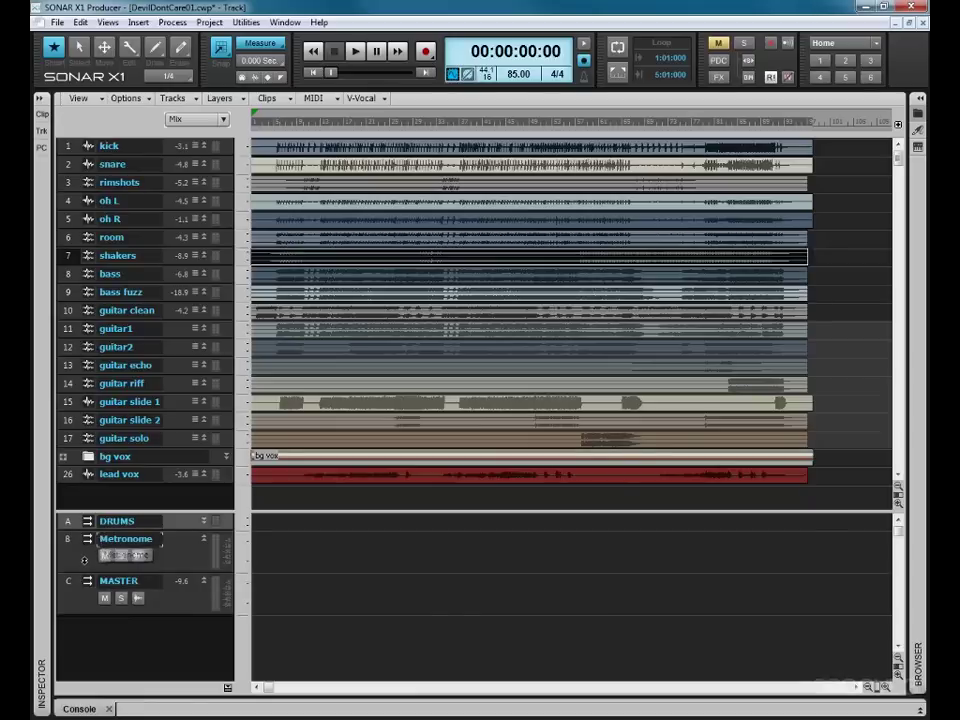
Rename the Metronome bus to Click and hide it.
double_click(136, 539)
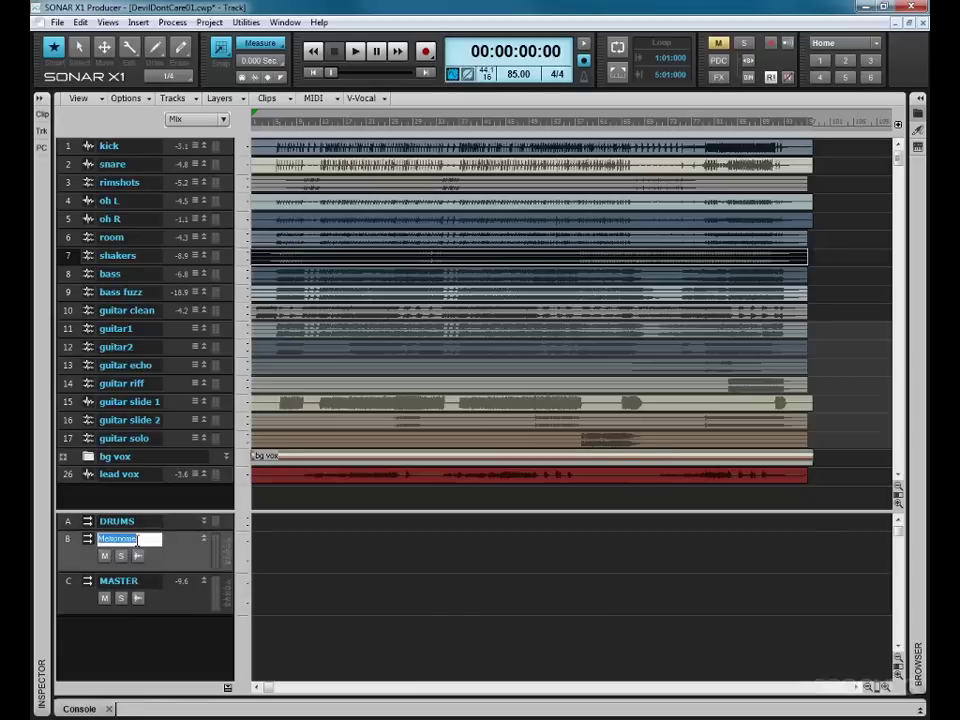
text(Click)
key(Return)
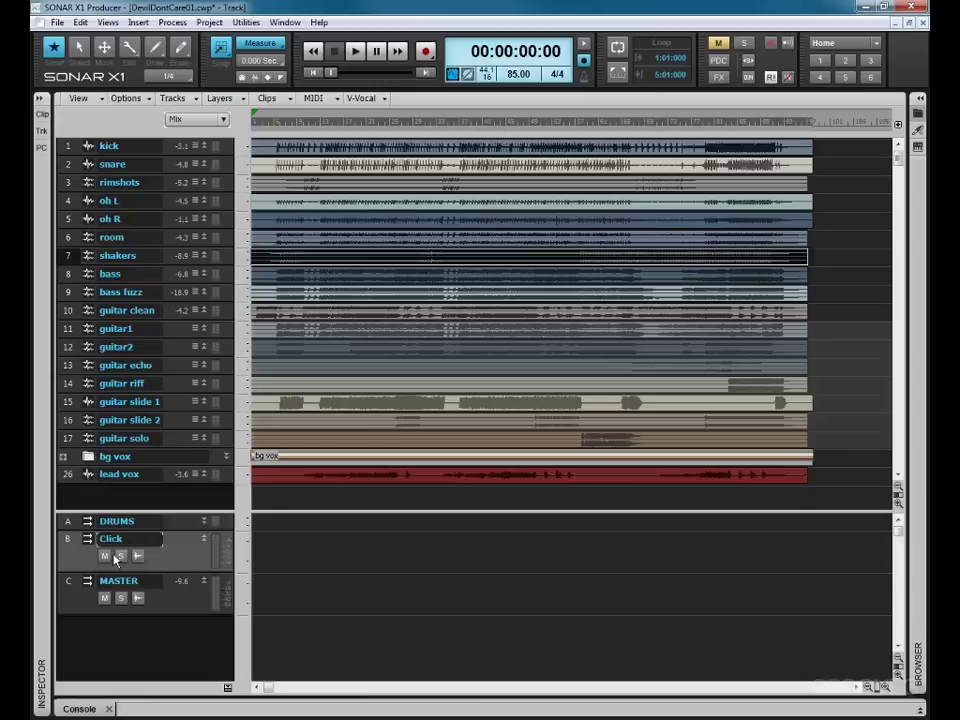
right_click(172, 556)
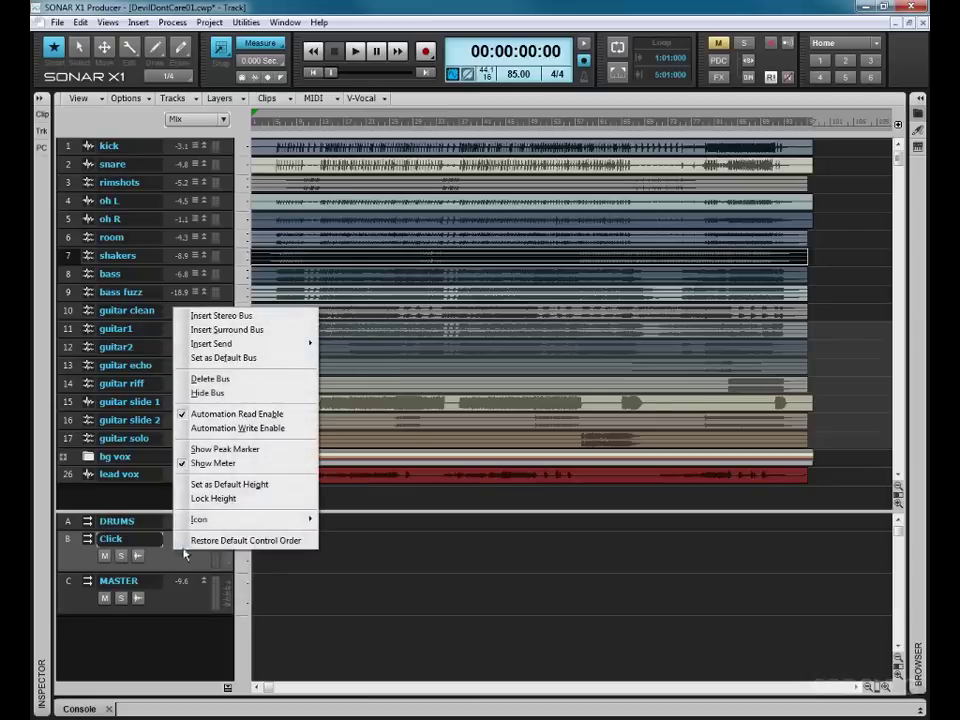
click(200, 392)
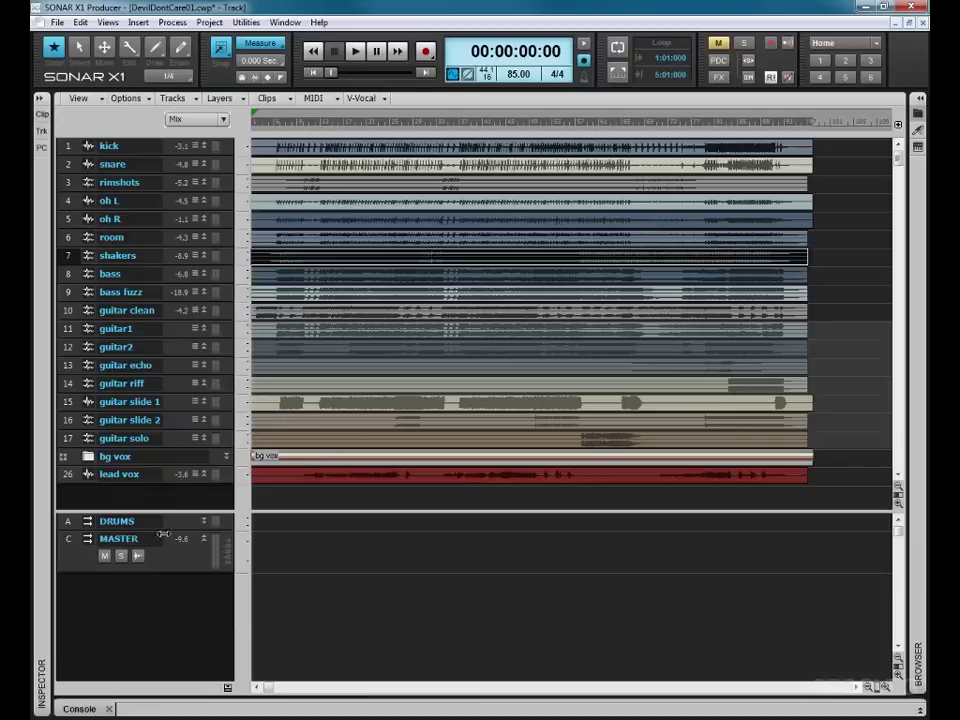
In Track Manager, enable 'Keep track/console visibility states in sync' and confirm with OK.
click(176, 98)
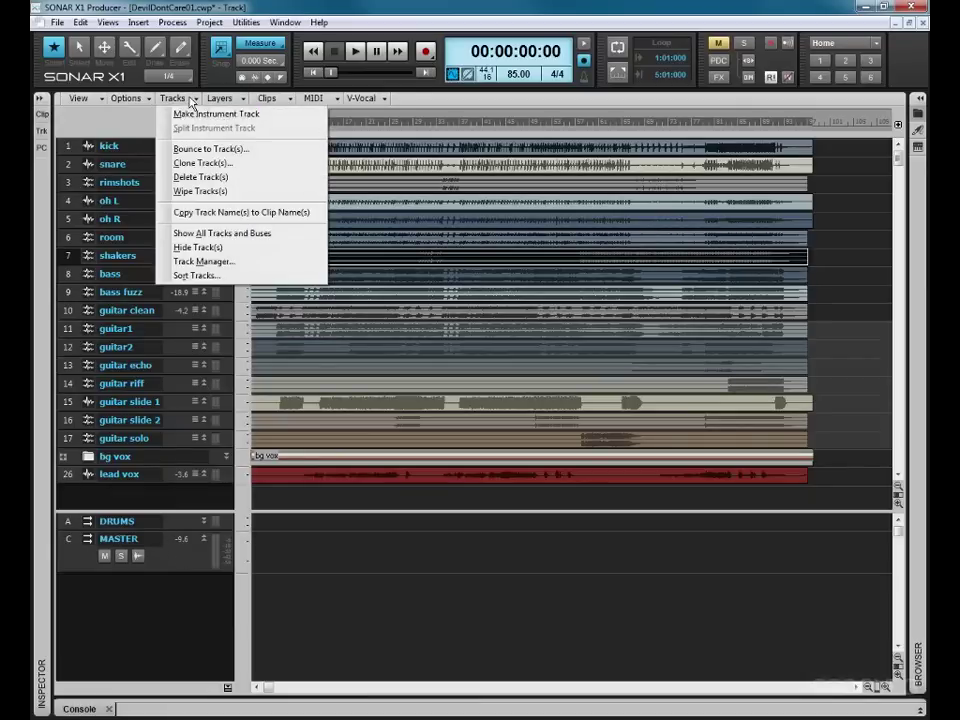
click(228, 261)
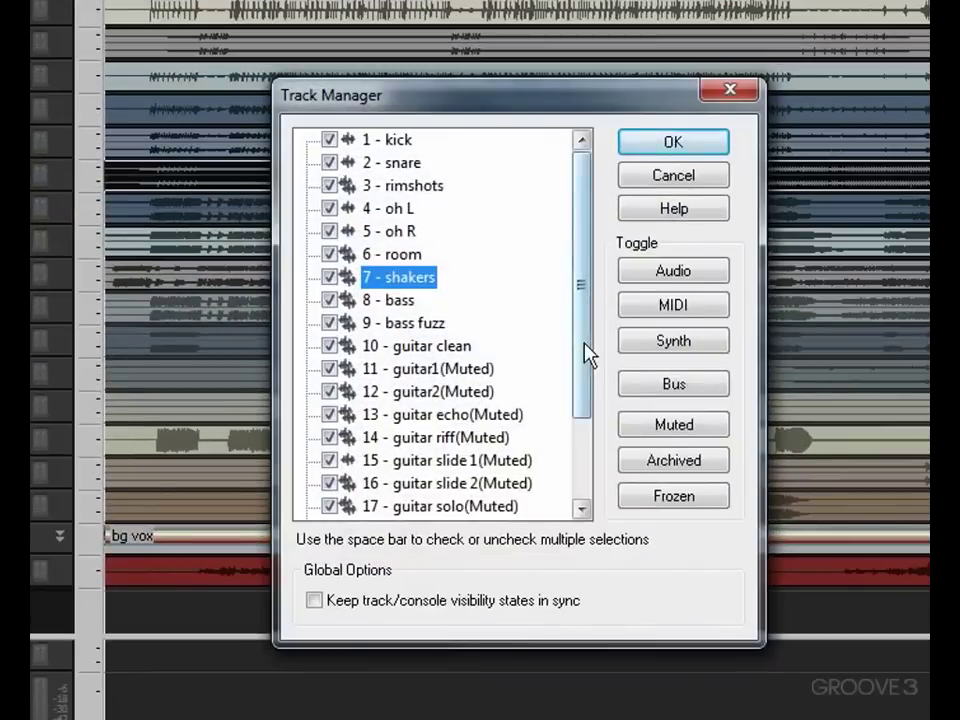
drag(589, 354, 594, 476)
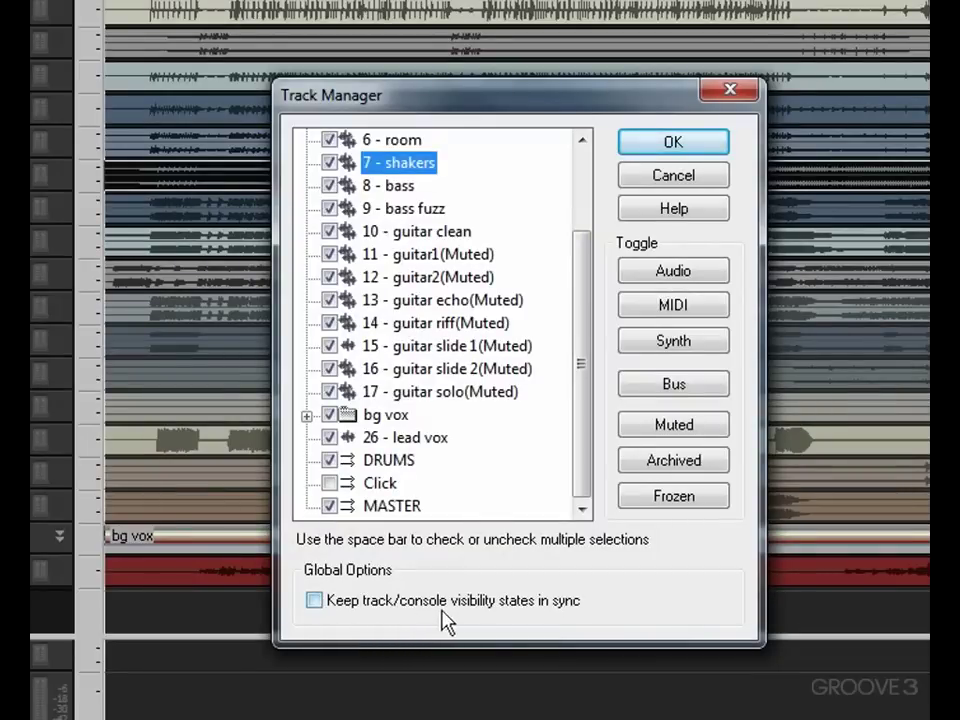
click(316, 602)
click(701, 144)
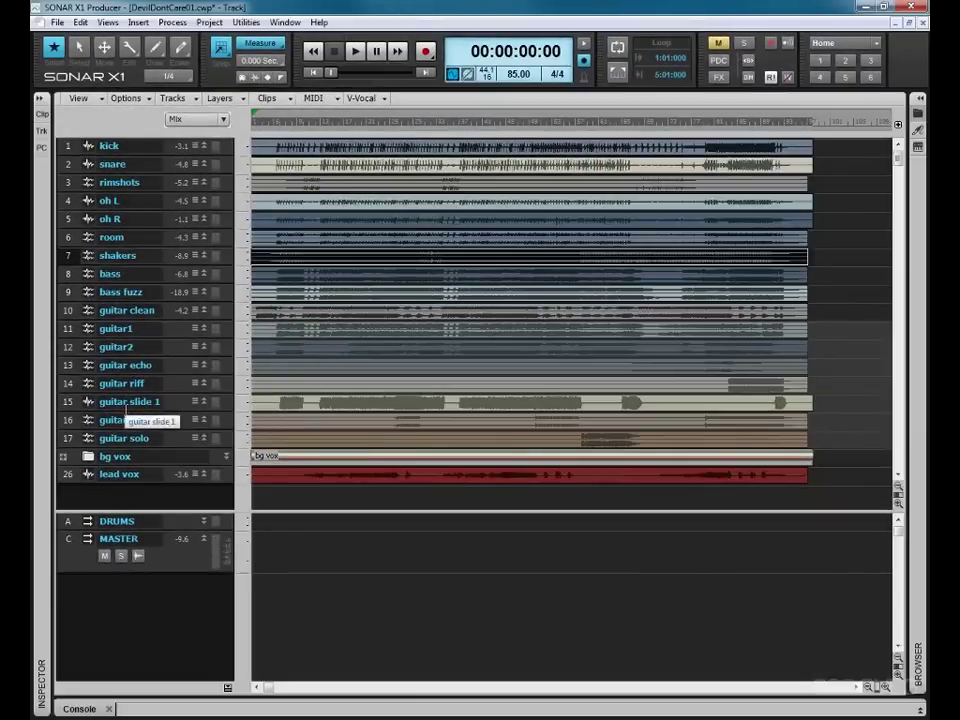
Show the Inspector and route the kick track's output to the DRUMS bus.
drag(147, 528, 147, 515)
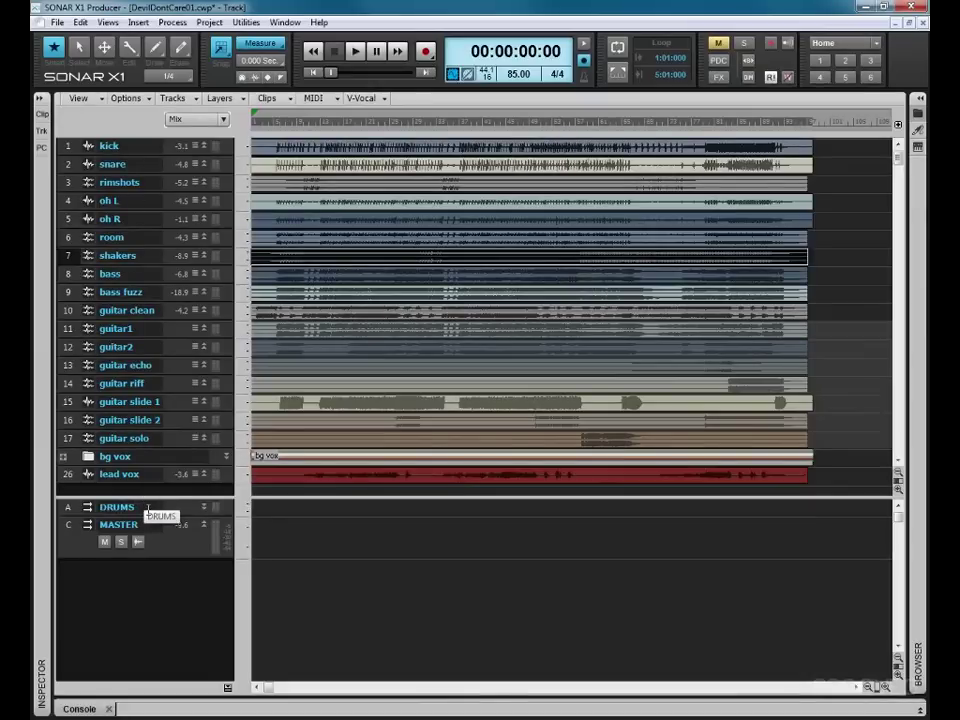
key(i)
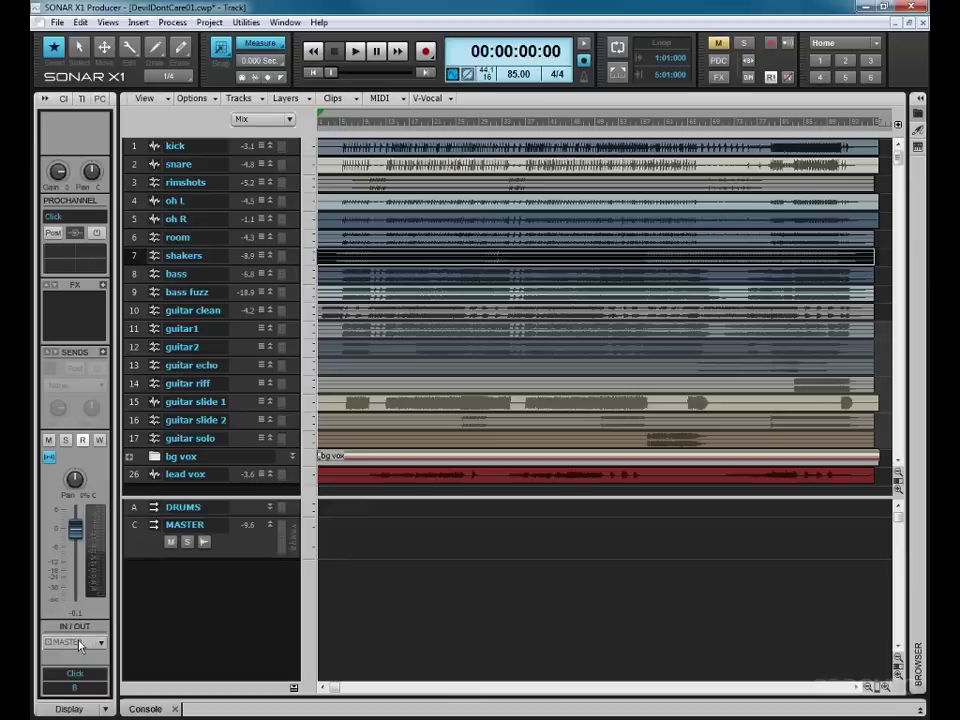
click(103, 710)
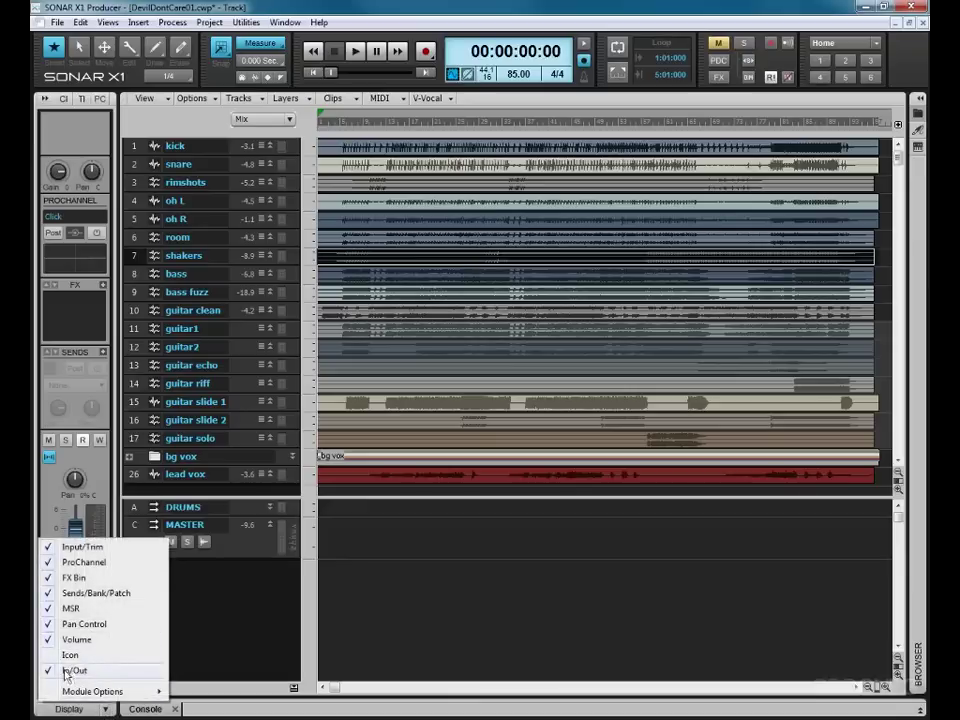
click(203, 615)
click(133, 145)
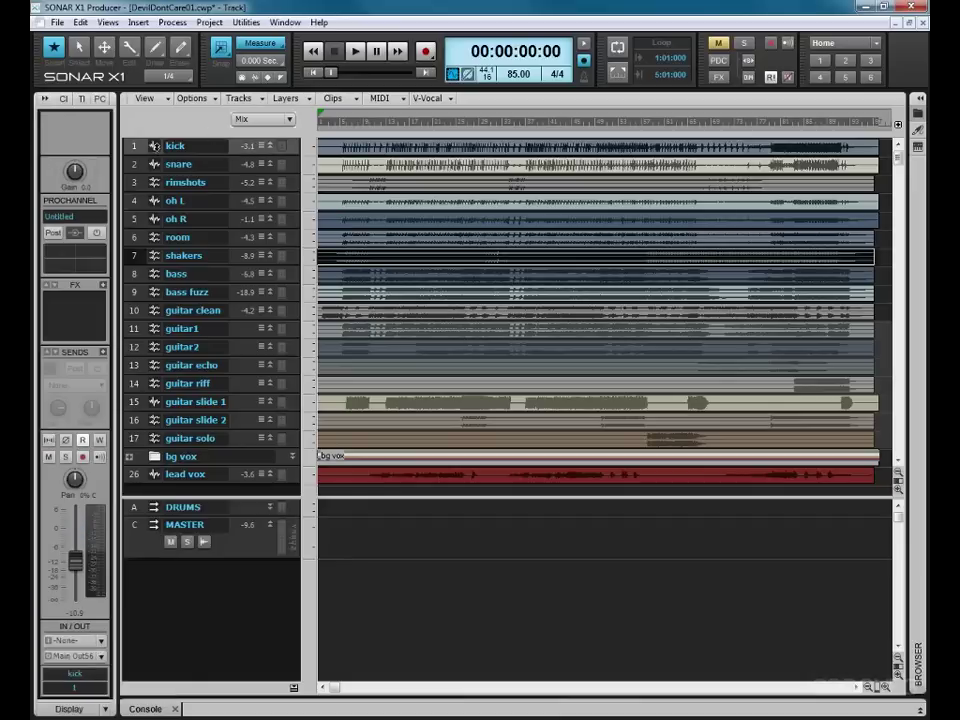
click(101, 659)
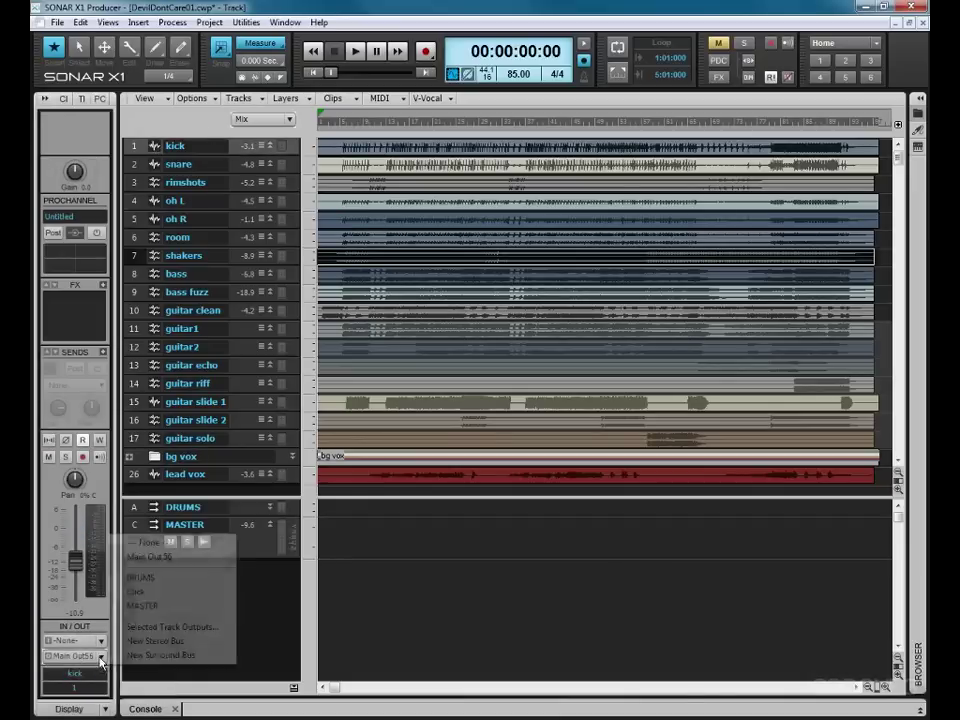
click(160, 578)
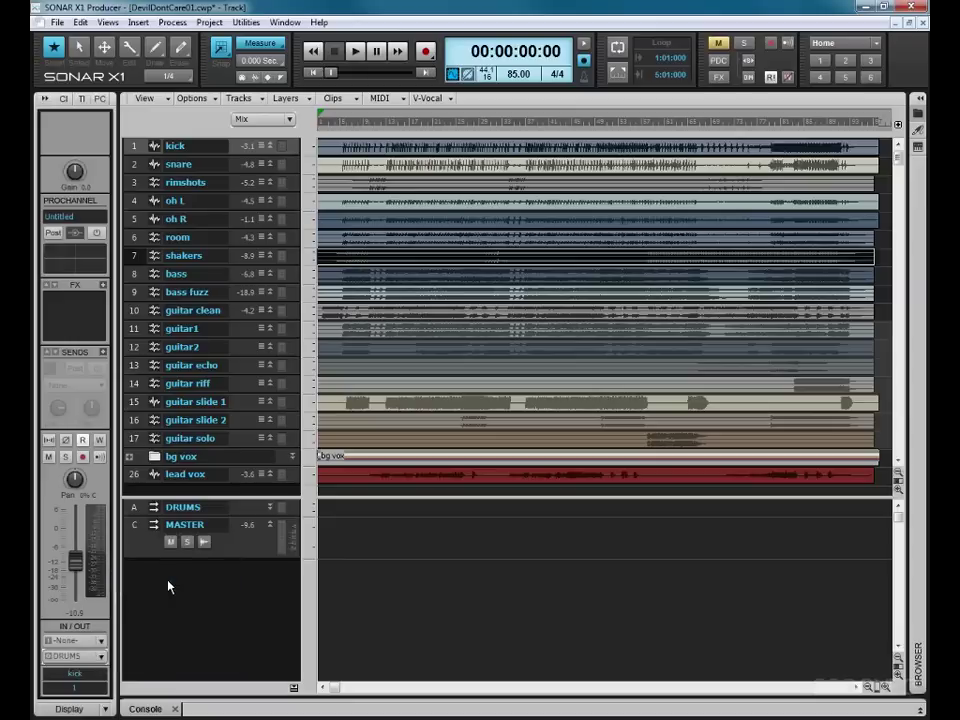
Route the snare, rimshots and oh L track outputs to the DRUMS bus.
click(160, 164)
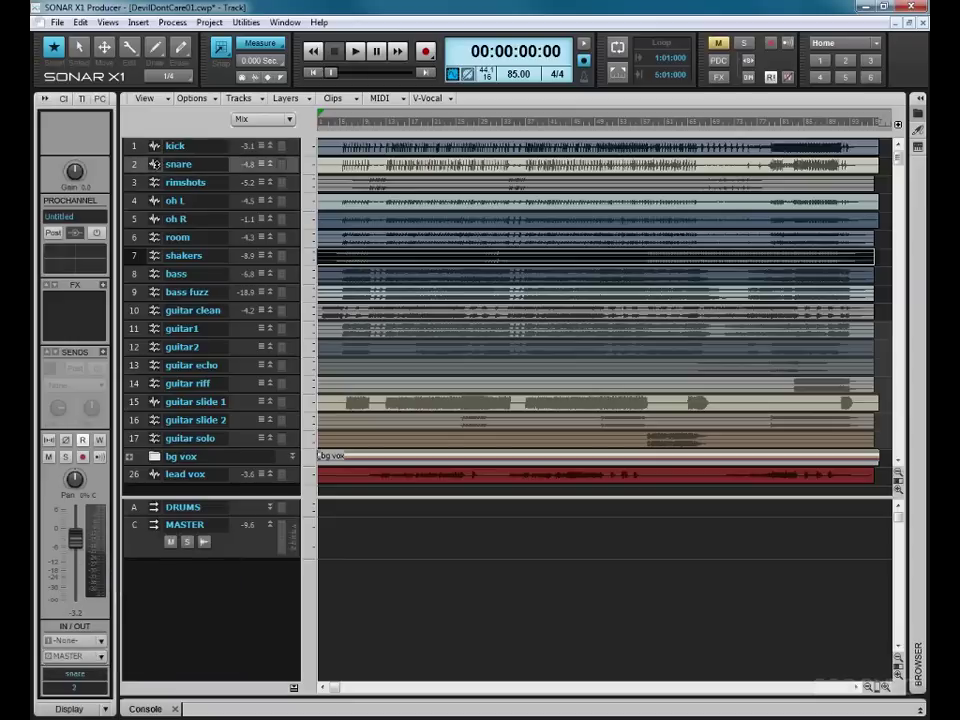
click(99, 657)
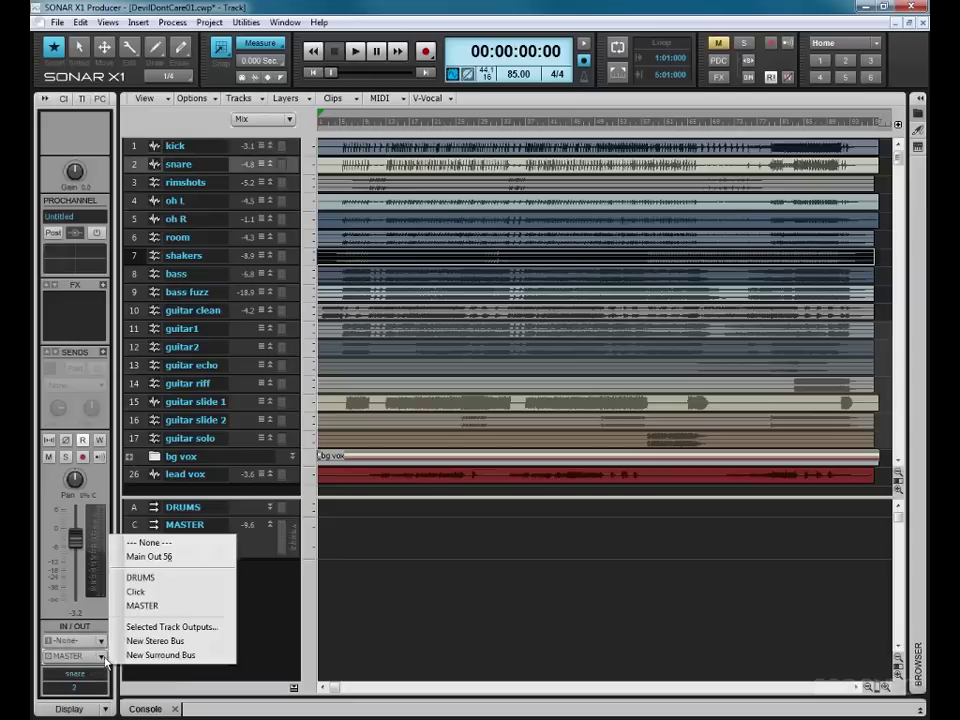
click(146, 580)
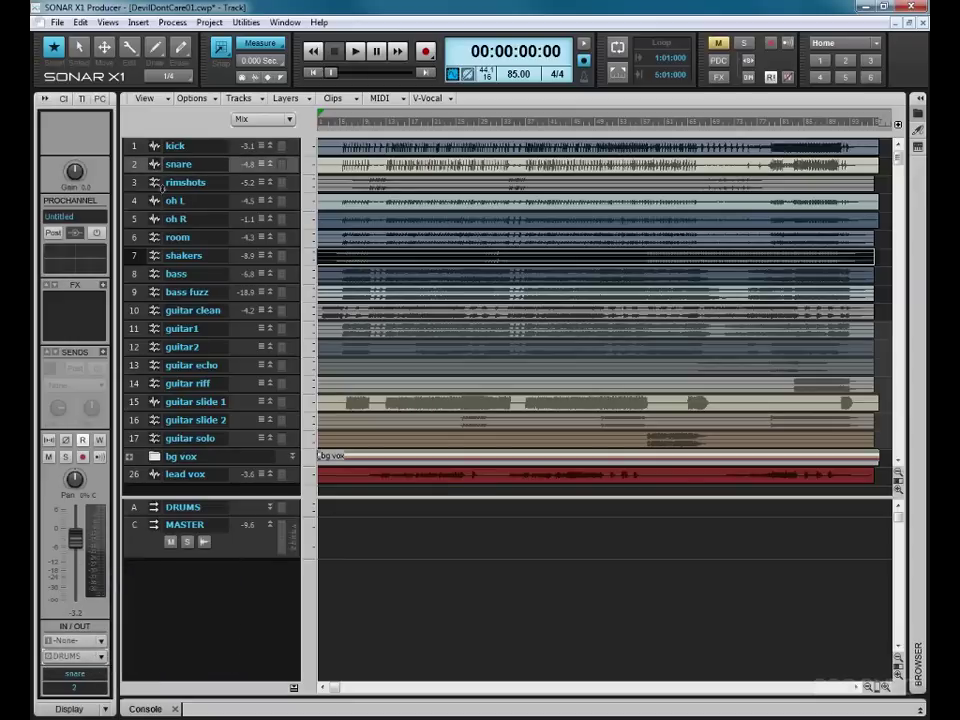
key(Down)
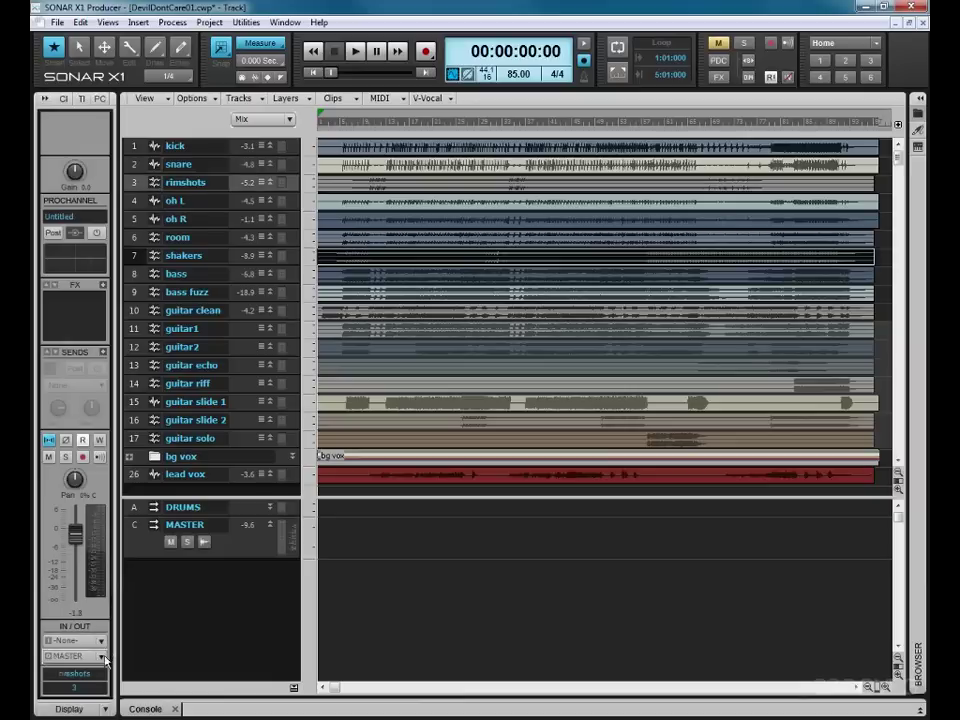
click(99, 656)
click(142, 578)
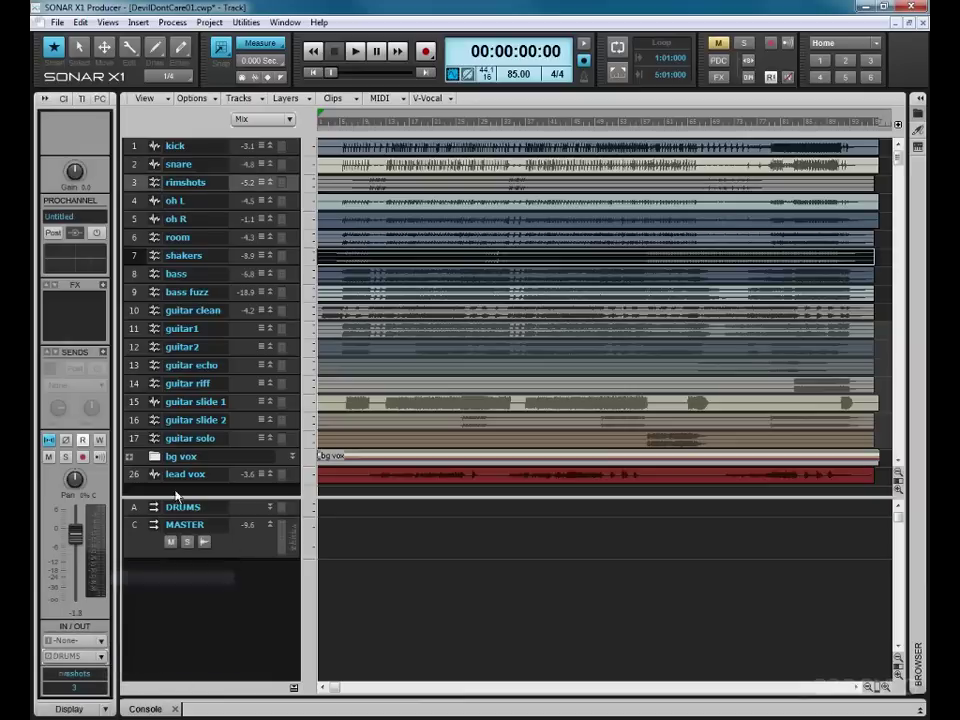
click(153, 201)
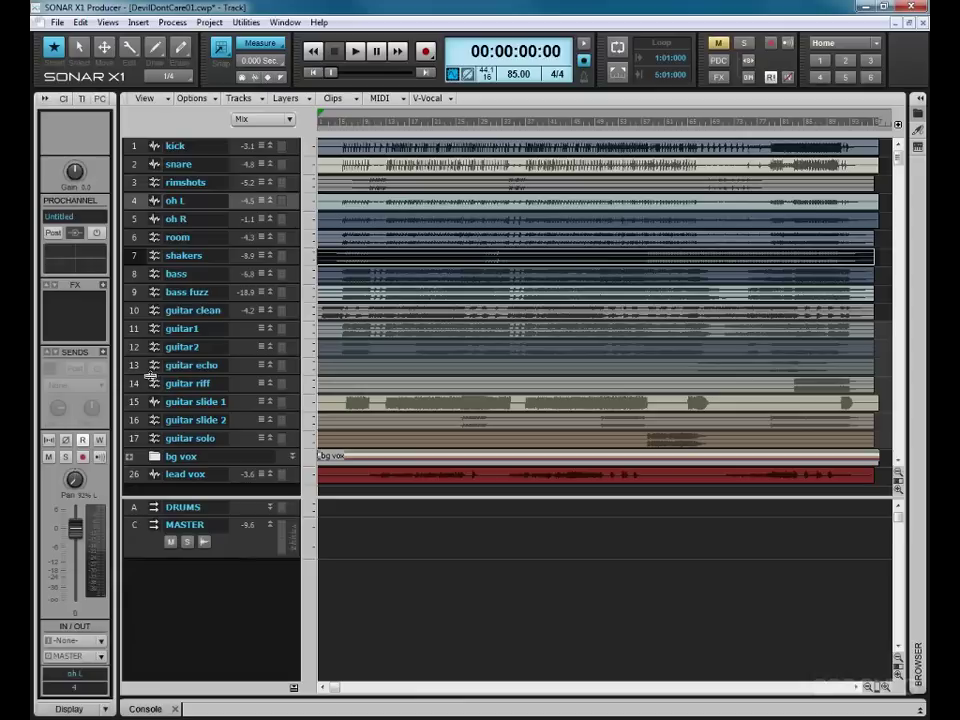
click(99, 656)
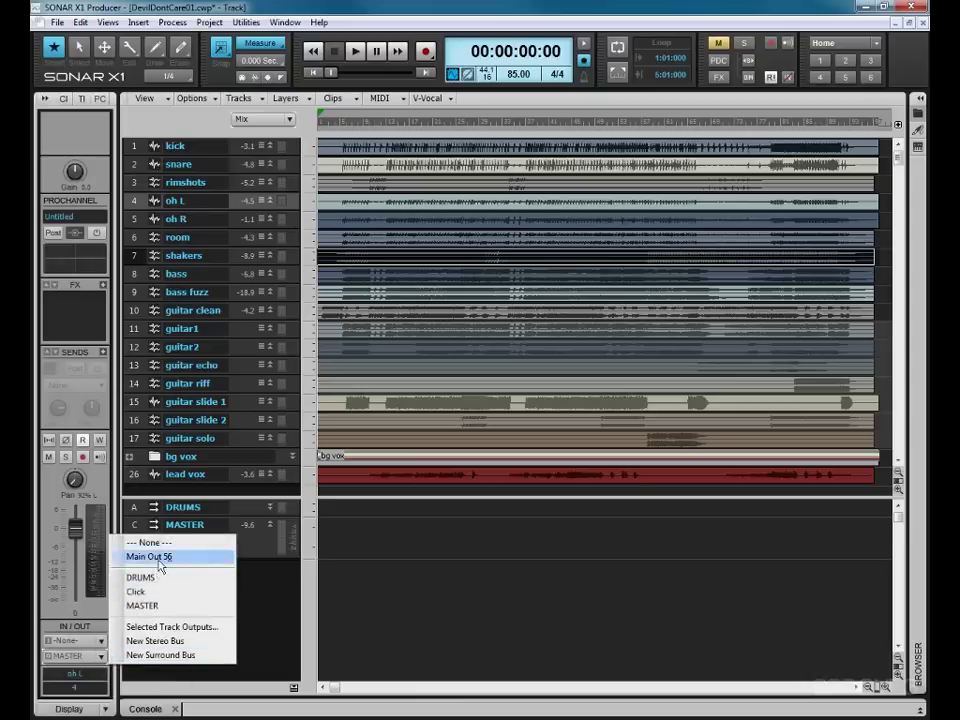
click(160, 578)
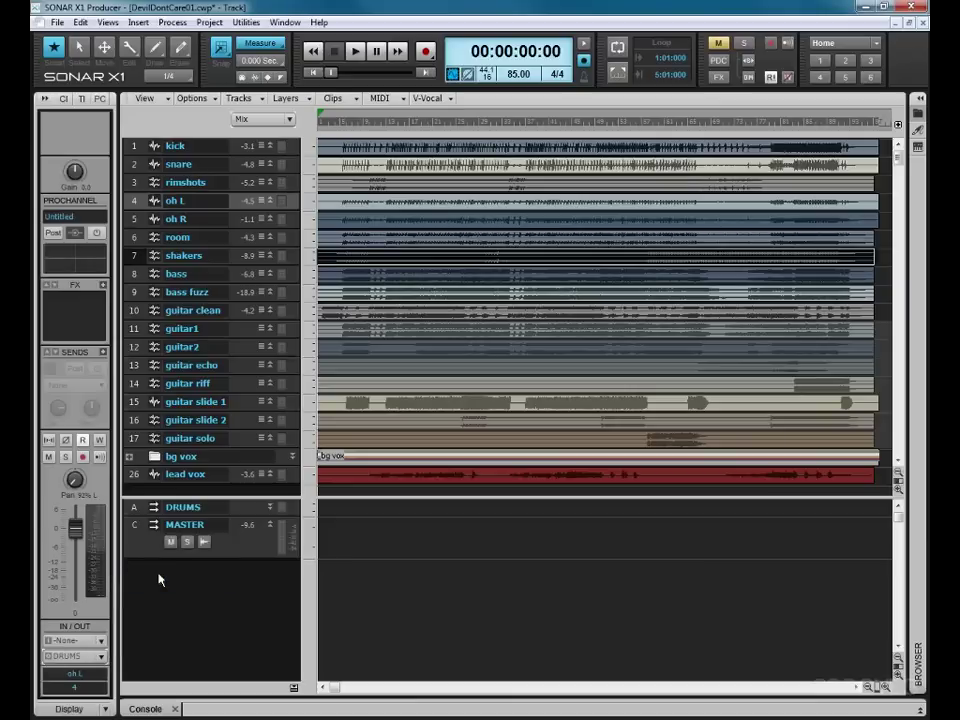
In the Console view, route the oh R and room strips to DRUMS.
key(alt+2)
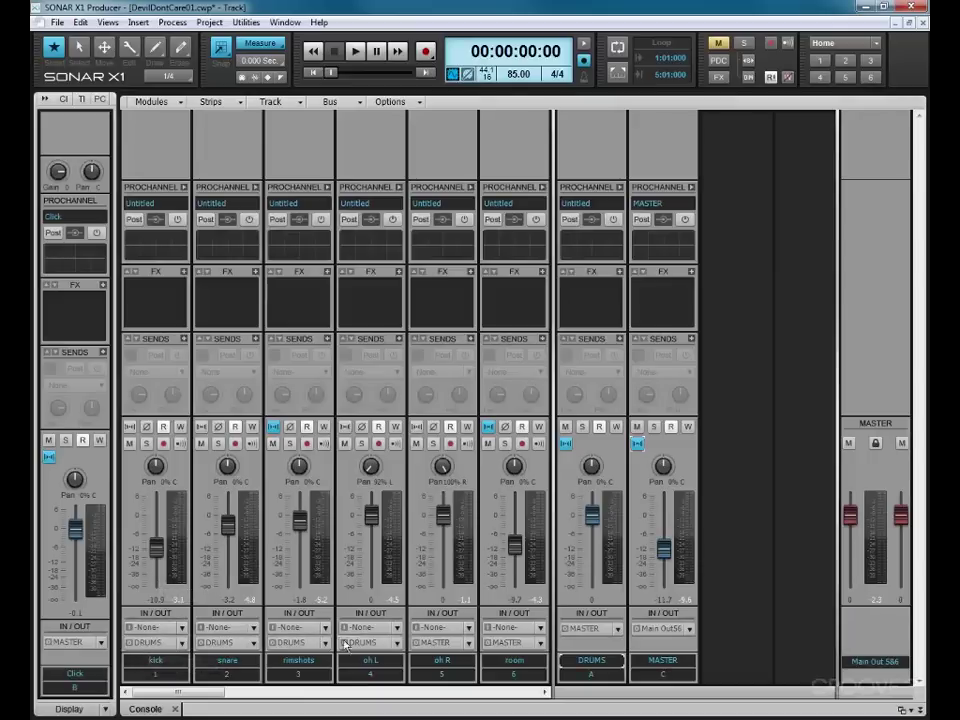
click(471, 650)
click(520, 561)
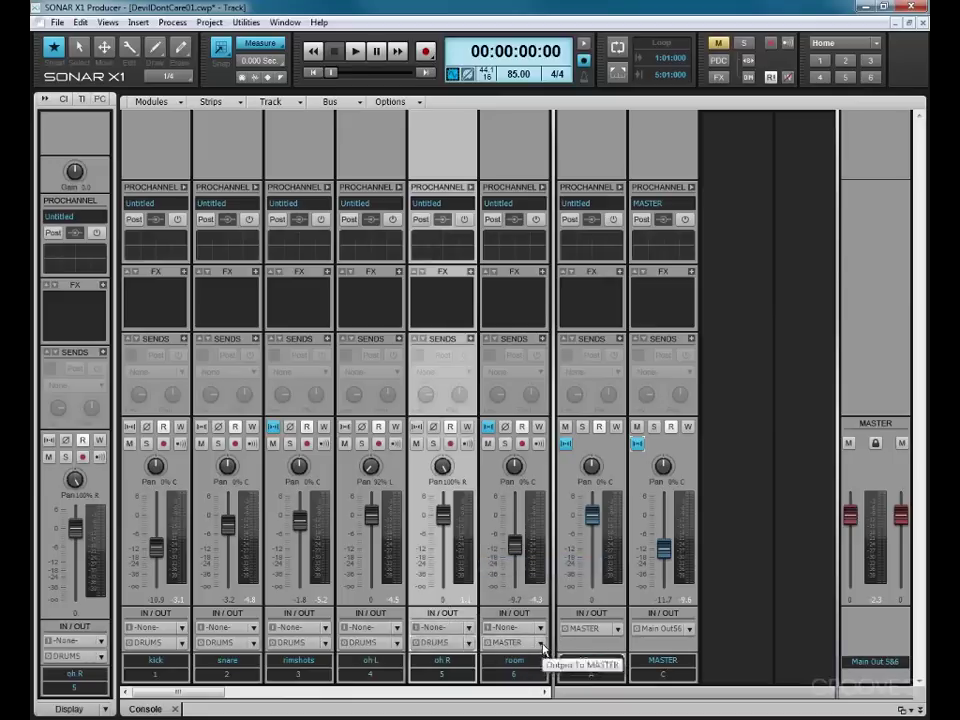
click(549, 652)
click(594, 566)
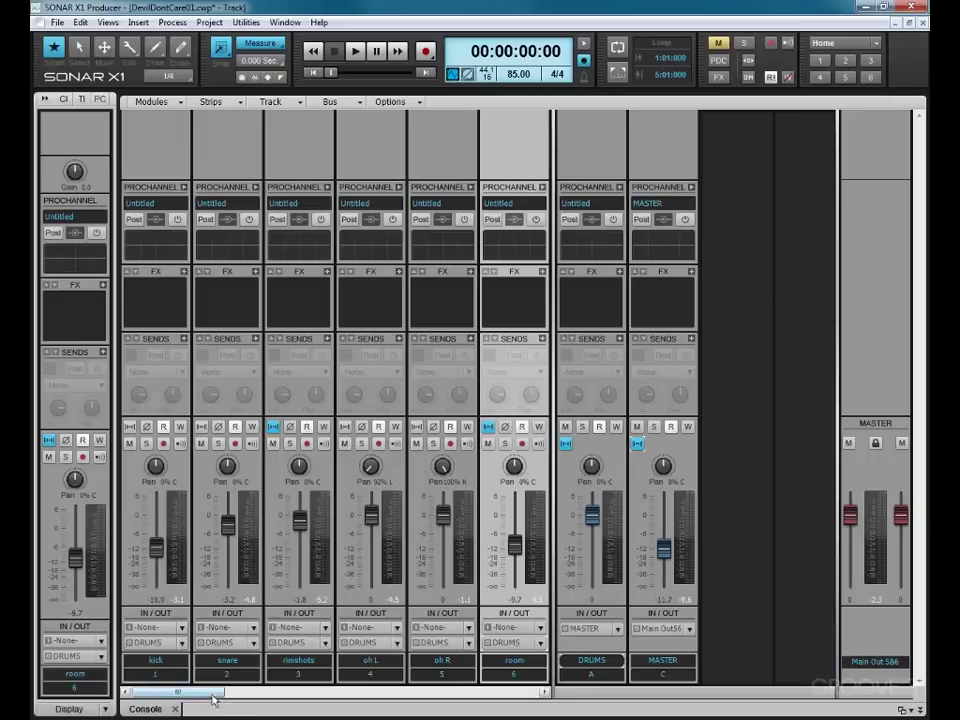
Route shakers to DRUMS and raise the DRUMS bus fader to about -2.5 dB.
drag(205, 692, 251, 694)
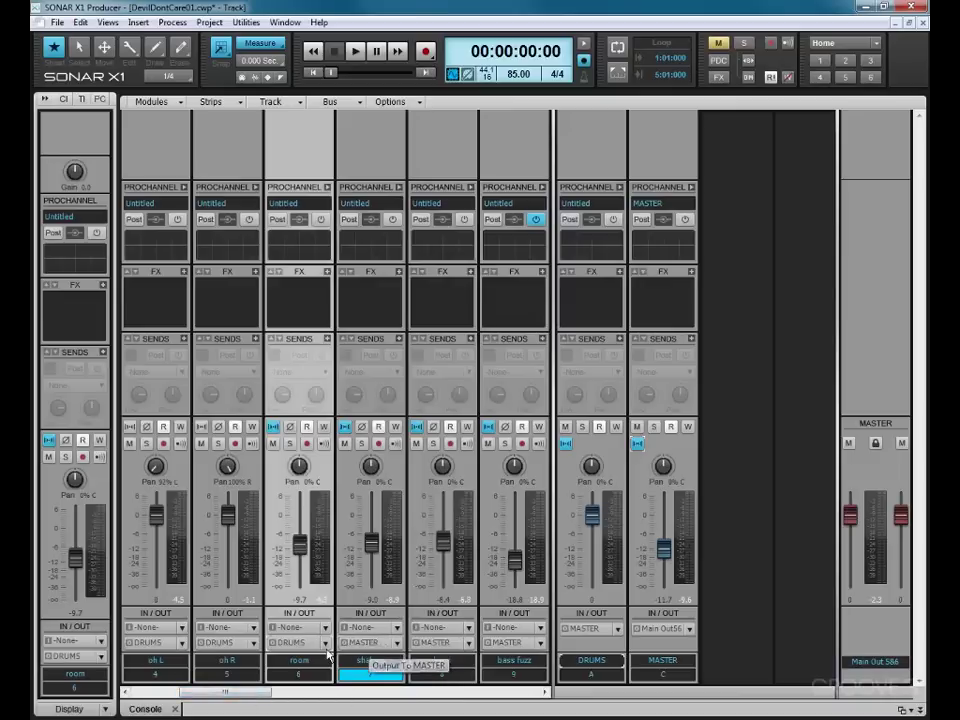
click(397, 643)
click(436, 563)
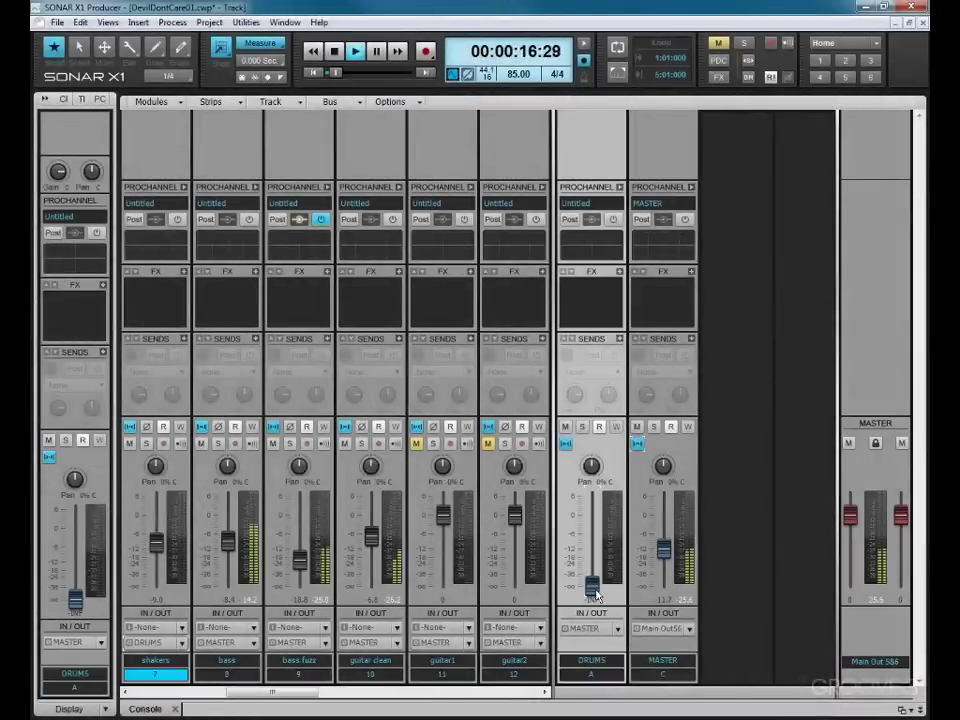
drag(597, 594, 592, 522)
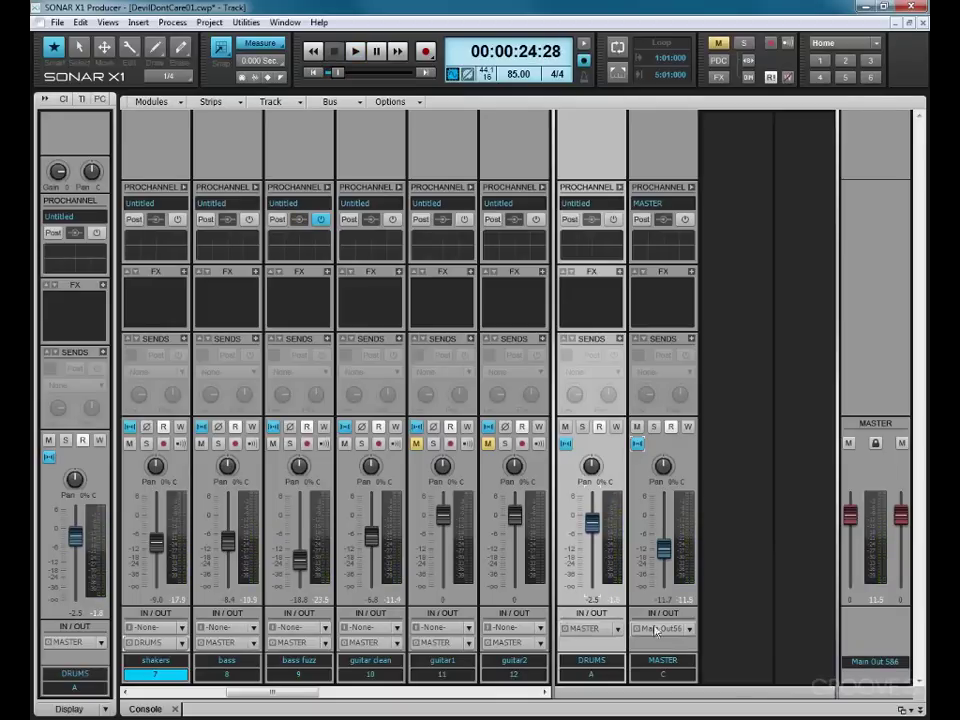
Insert two stereo buses and name them MUSIC and VOX.
right_click(737, 379)
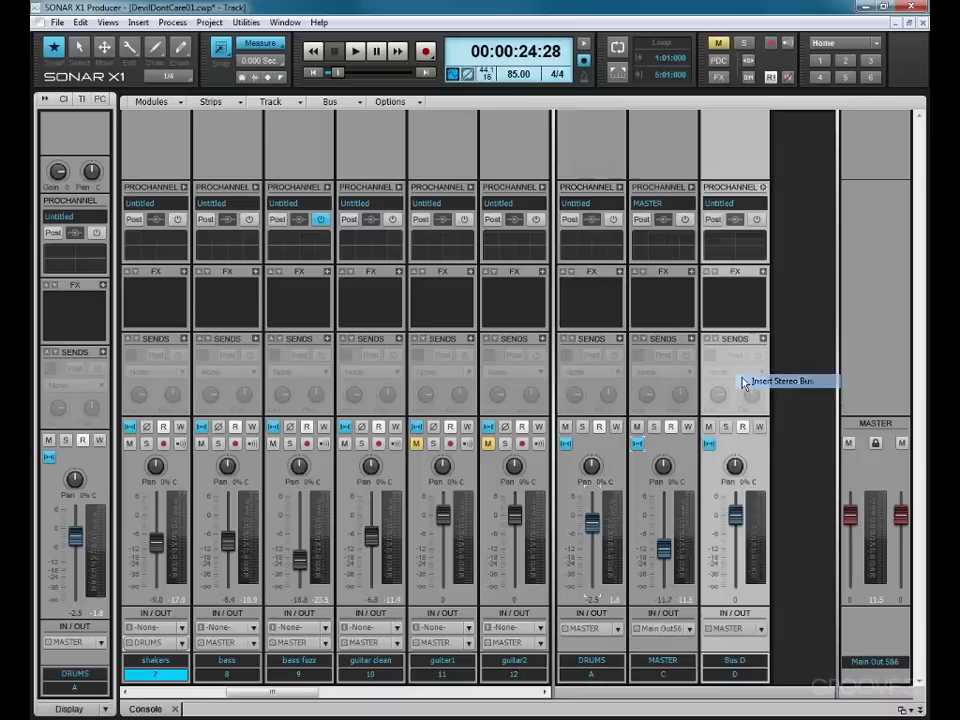
click(745, 381)
double_click(735, 660)
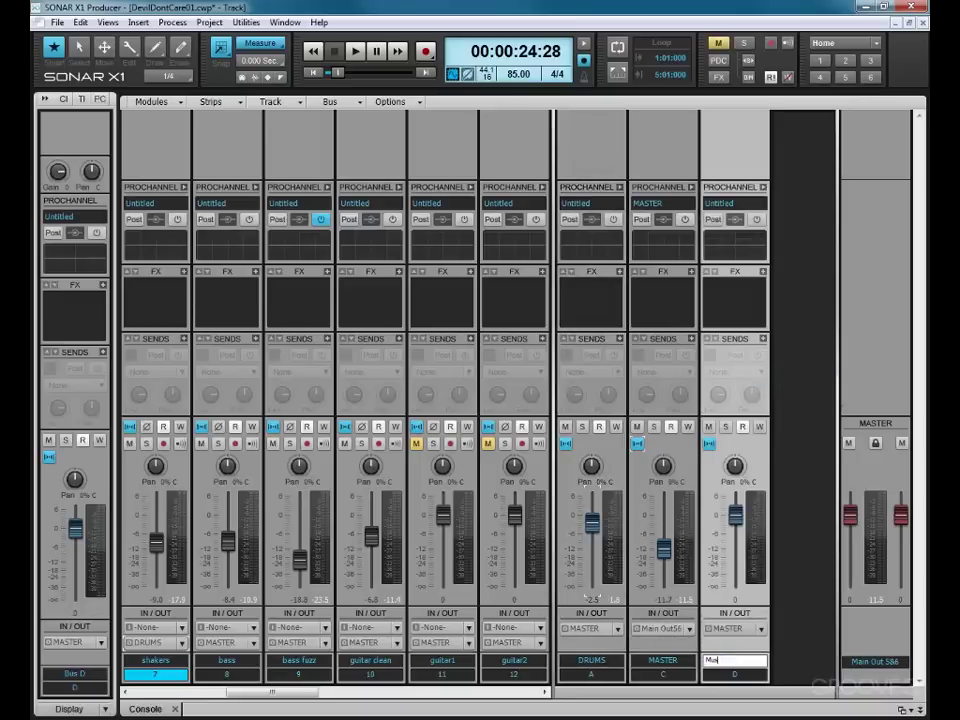
text(MUSIC)
key(Return)
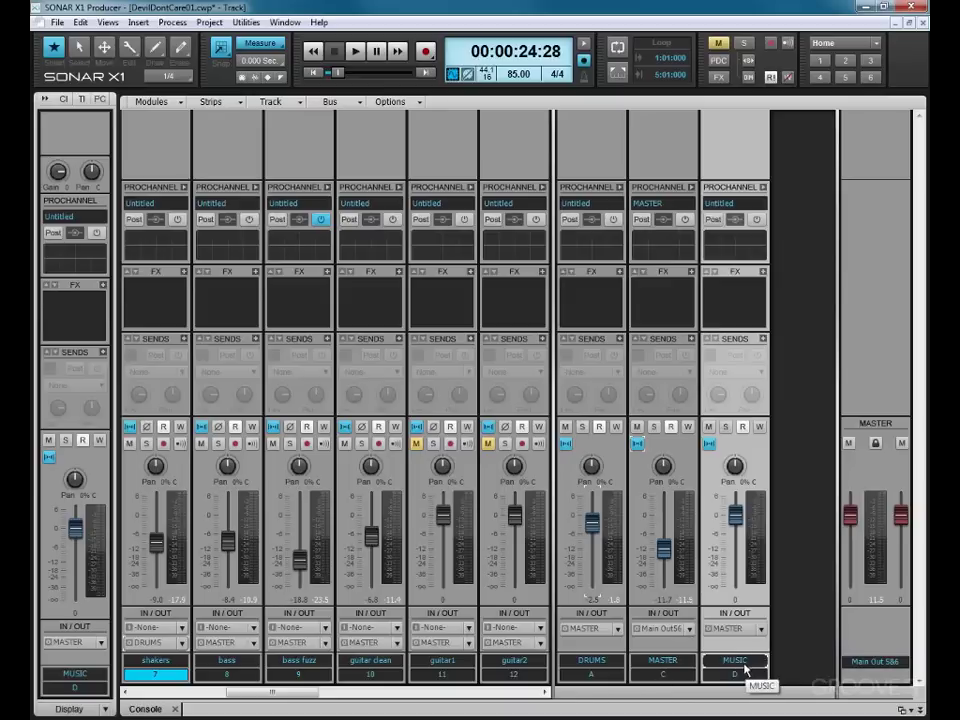
right_click(785, 398)
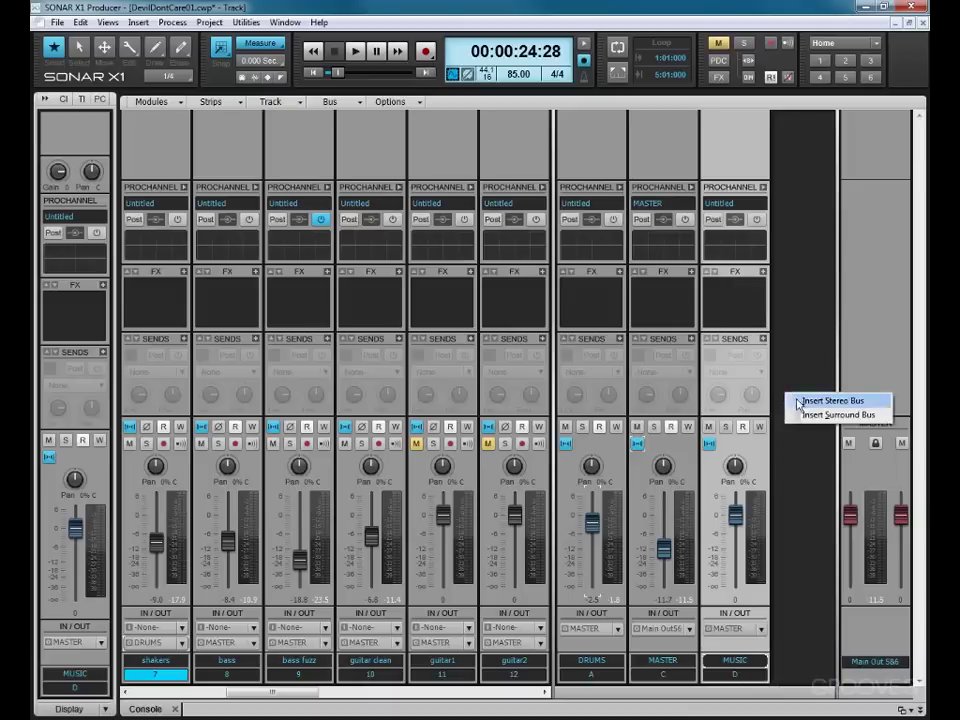
click(800, 400)
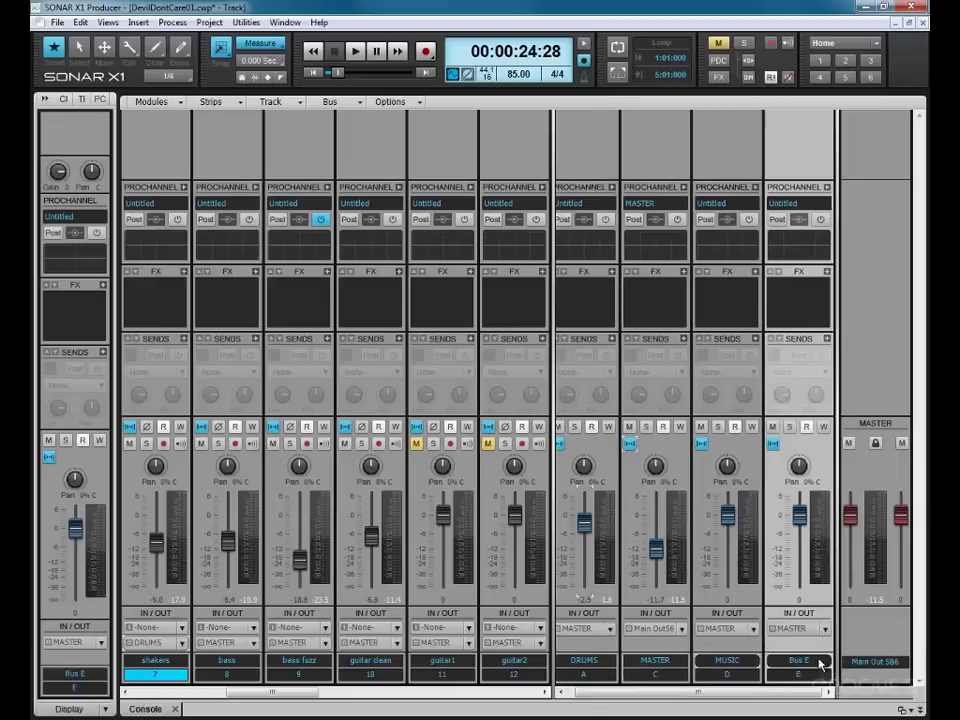
double_click(818, 659)
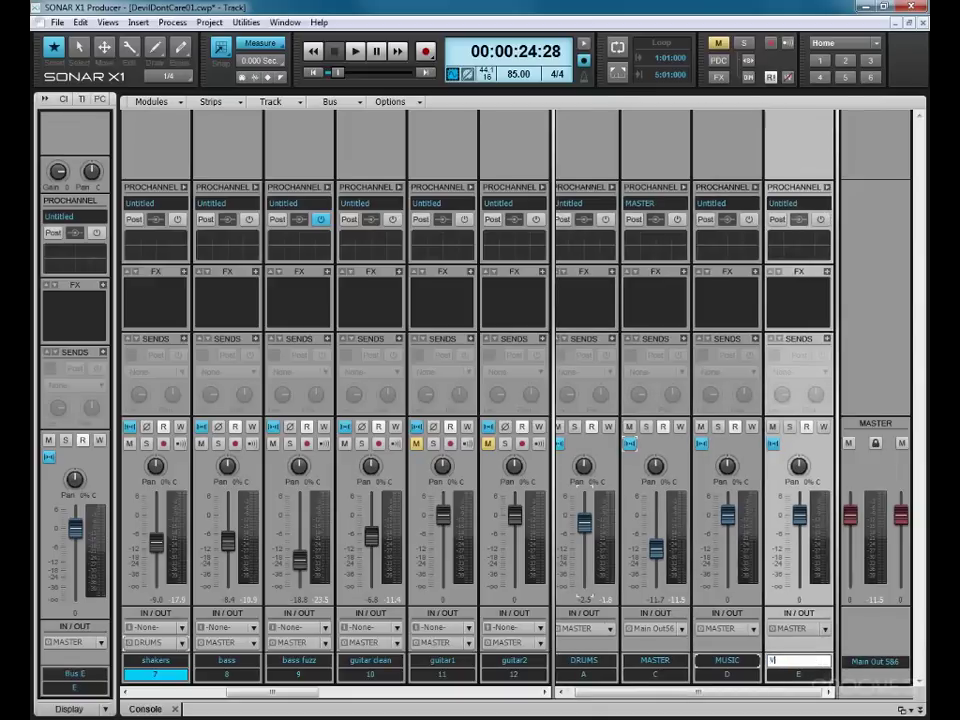
text(VOX)
key(Return)
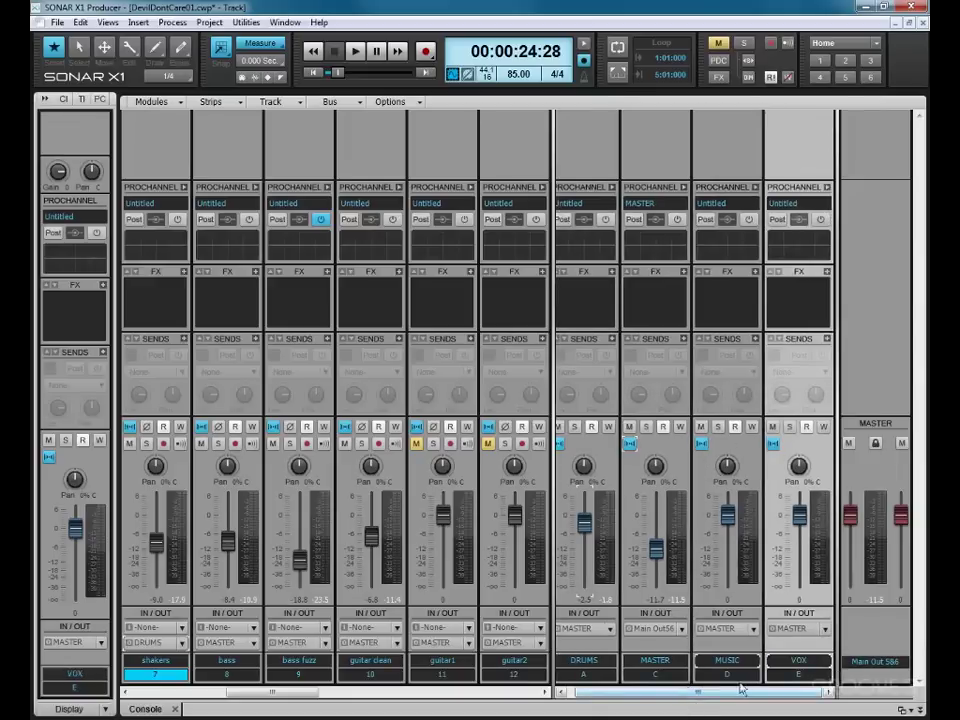
Add a third stereo bus named FX and return to Track view with Alt+1.
drag(553, 630, 340, 630)
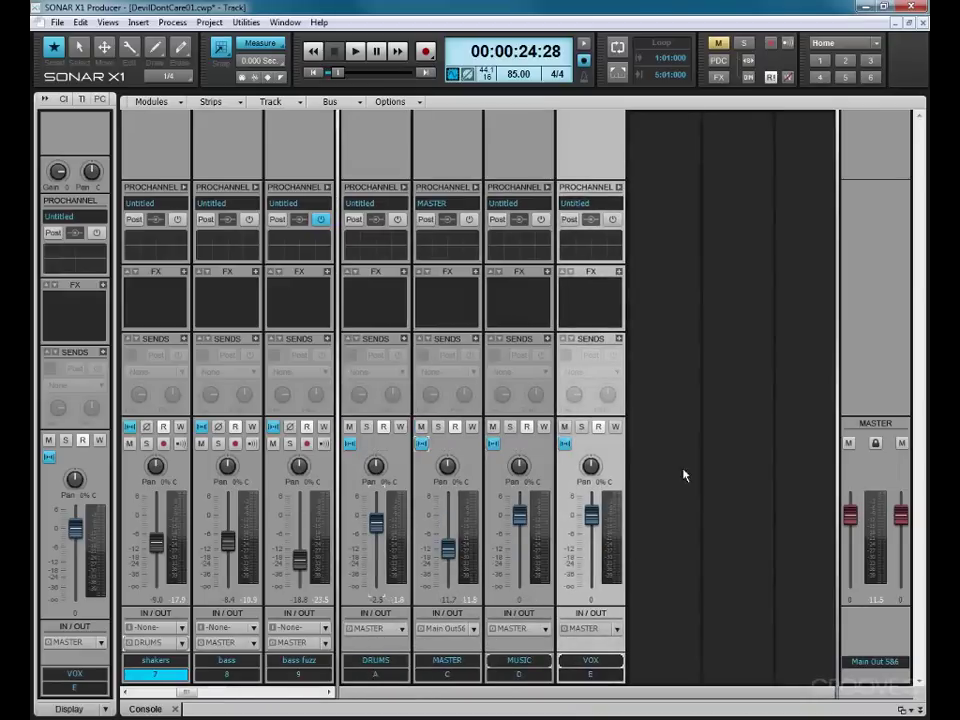
right_click(670, 430)
click(682, 433)
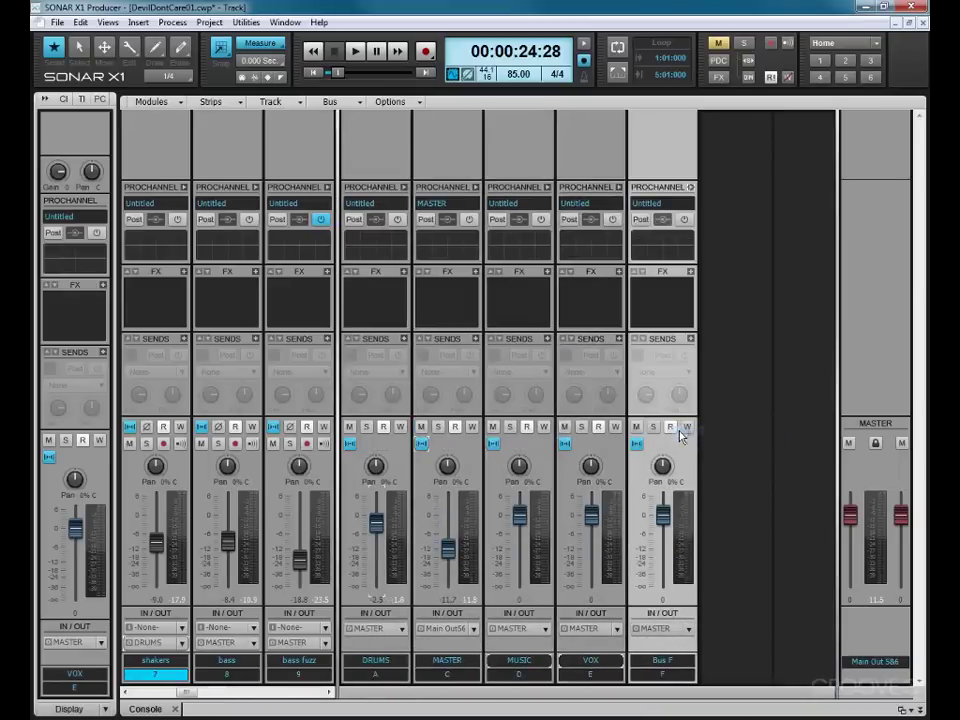
double_click(668, 661)
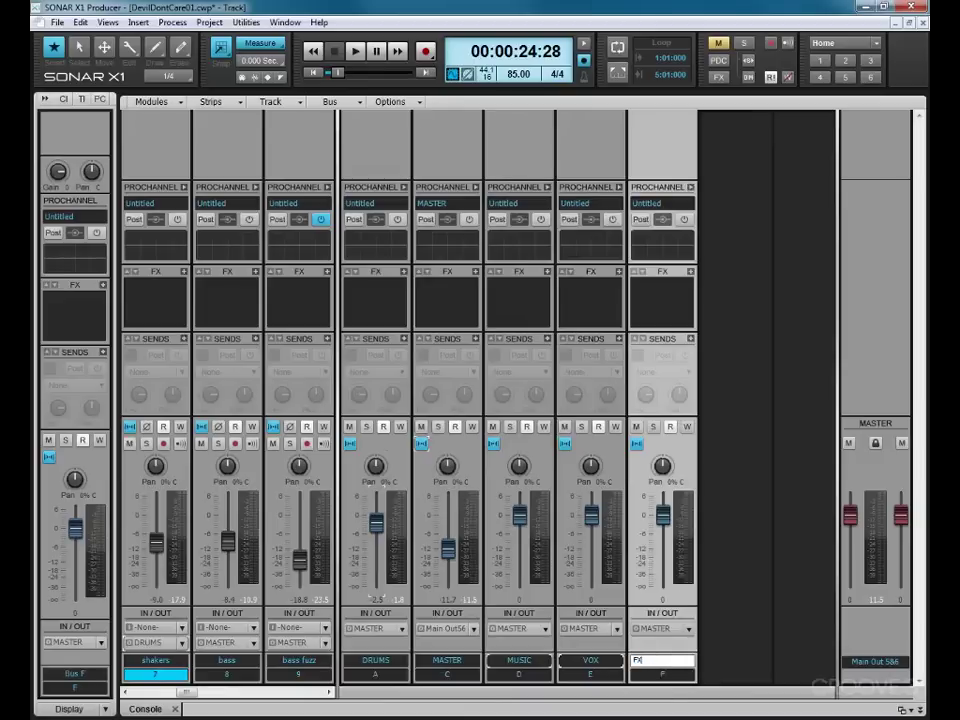
text(FX)
key(Return)
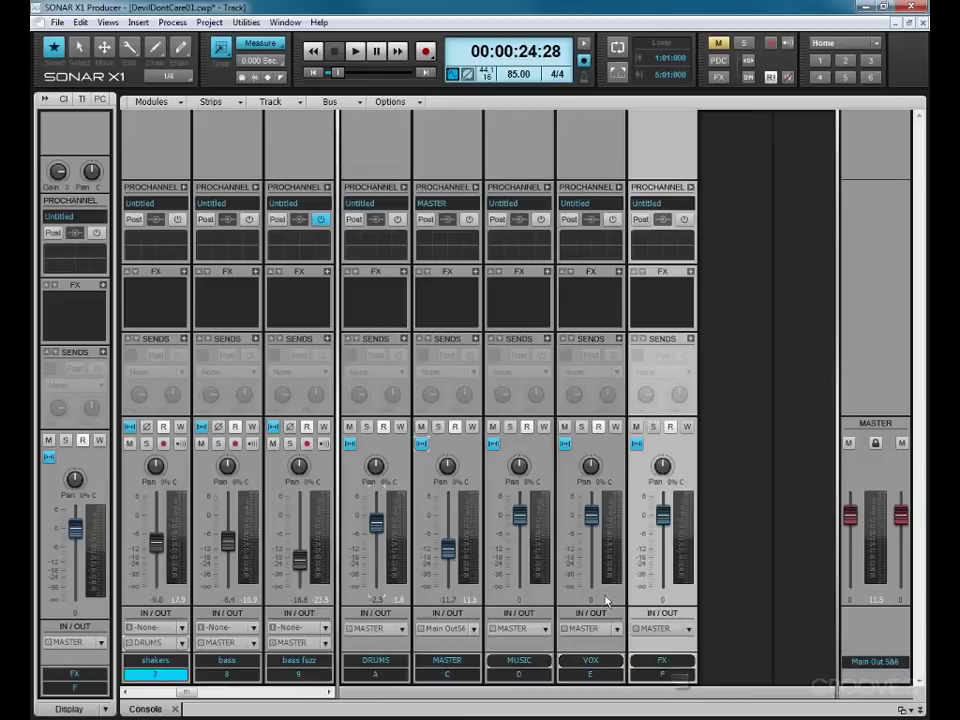
key(alt+1)
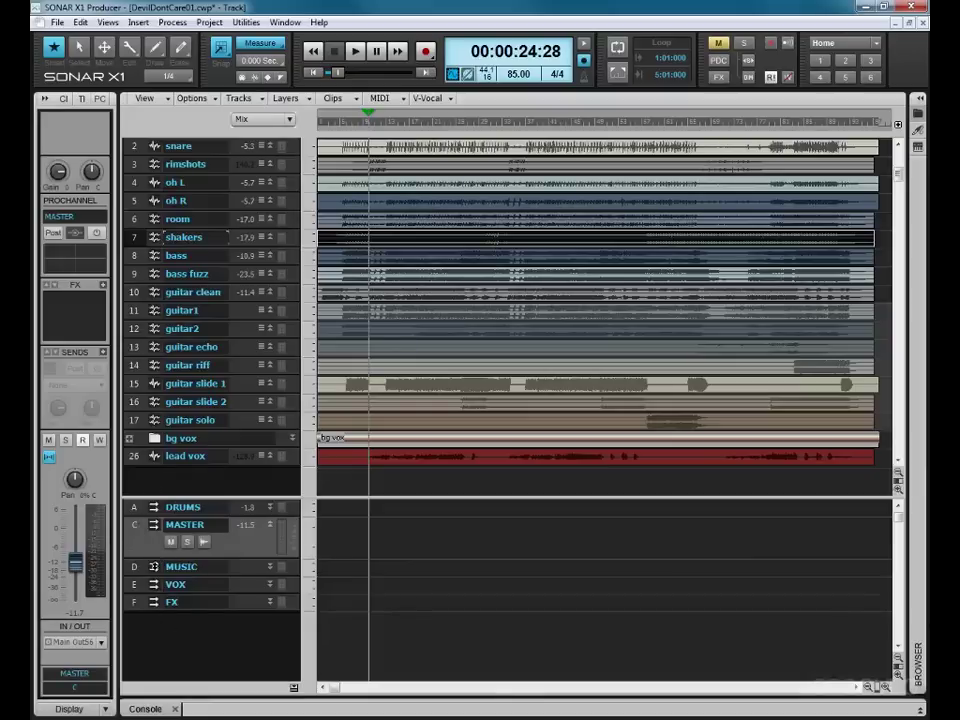
Drag MASTER to the bottom of the bus list, below DRUMS, MUSIC, VOX and FX.
drag(160, 524, 154, 604)
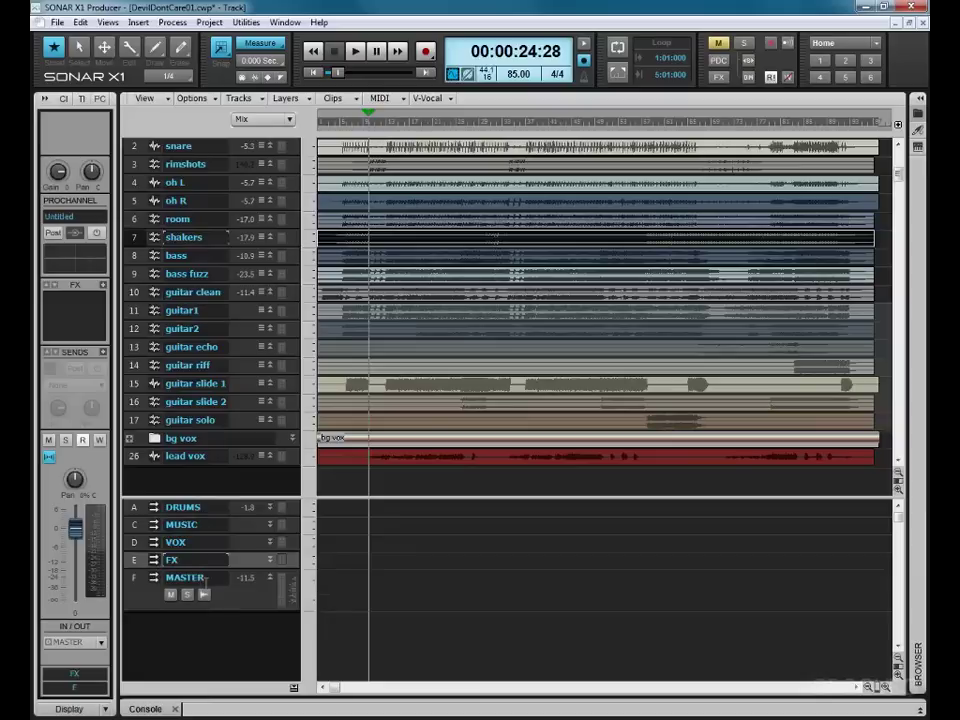
In the console, widen the track strip area, hide the Inspector, and apply Narrow All Strips.
key(alt+2)
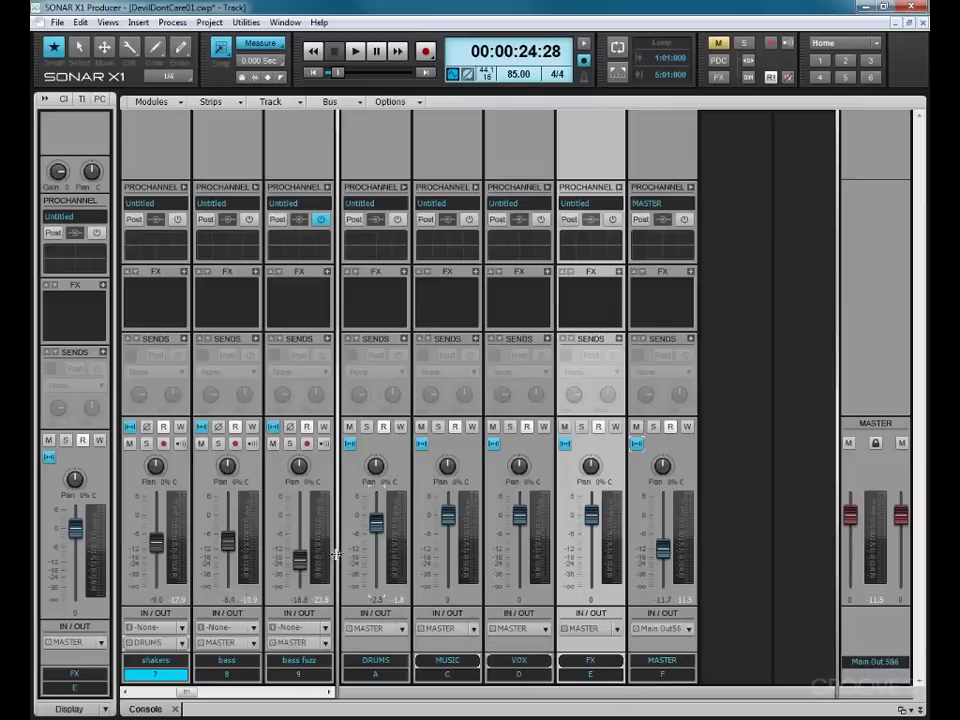
drag(348, 555, 465, 560)
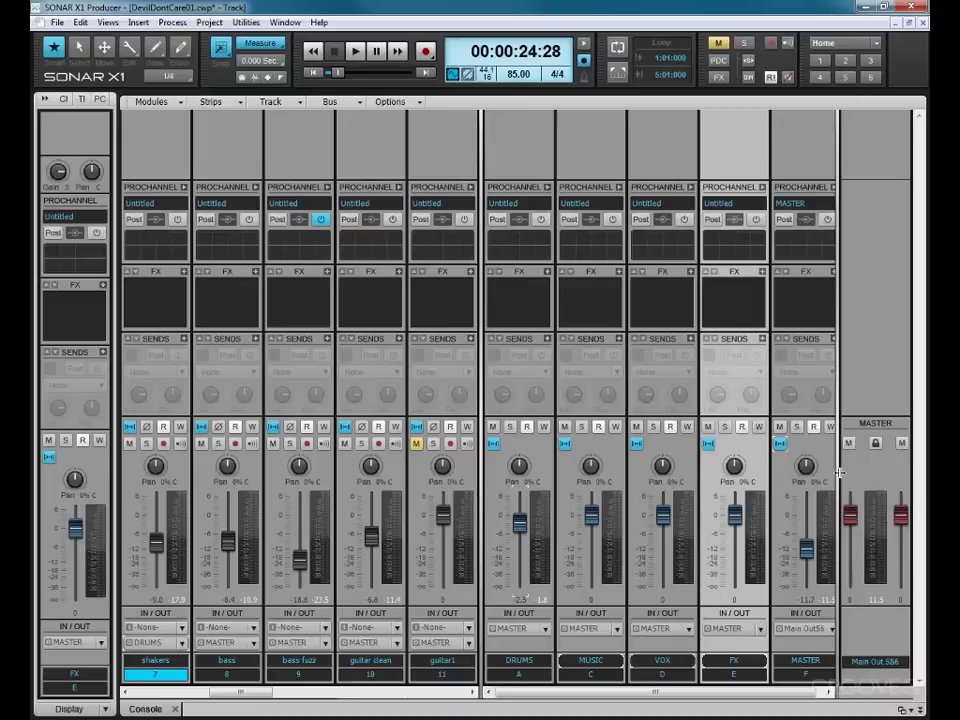
drag(840, 473, 912, 473)
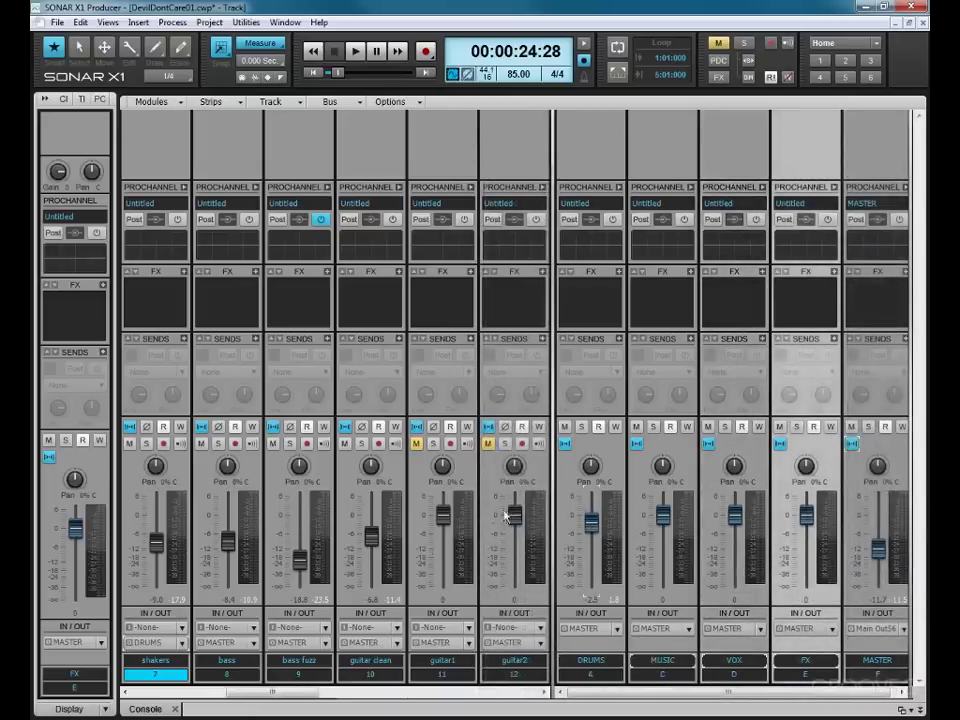
mouse_move(153, 494)
key(i)
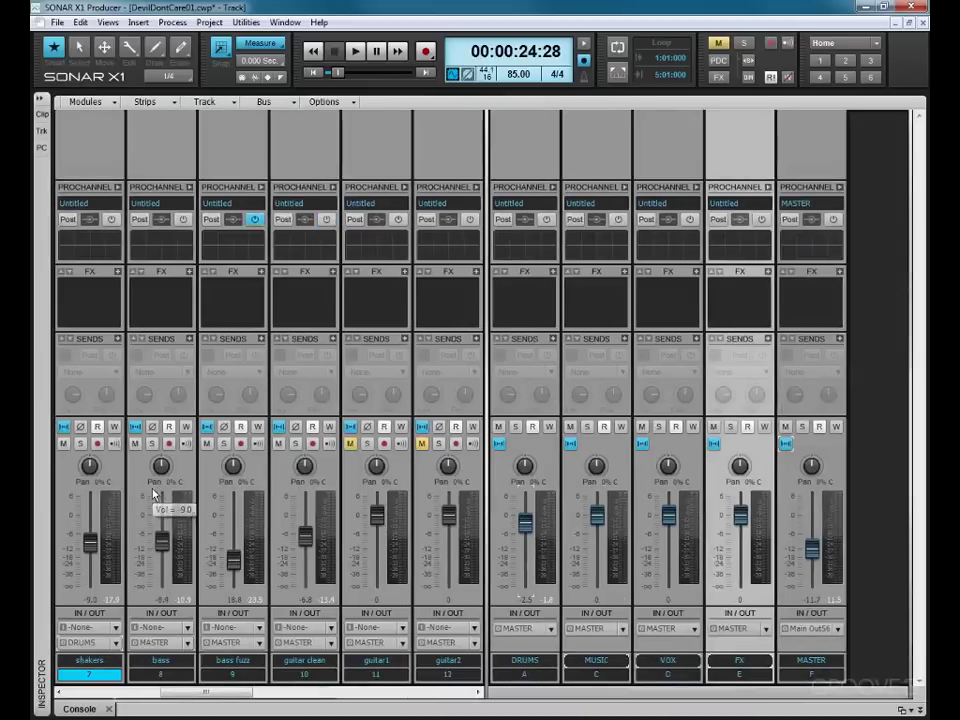
click(174, 102)
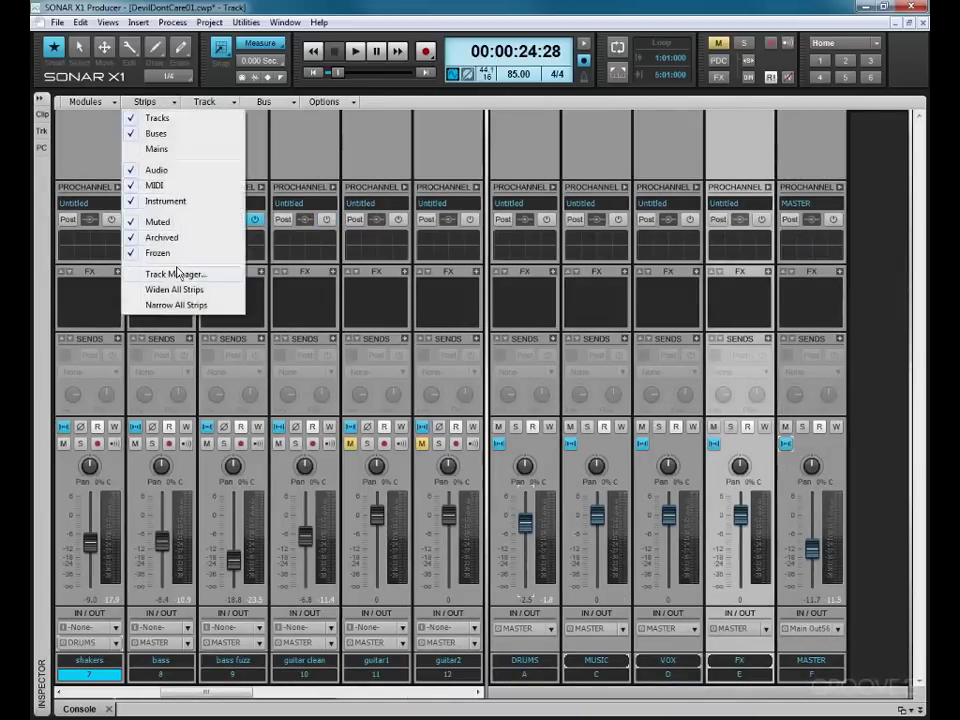
click(150, 304)
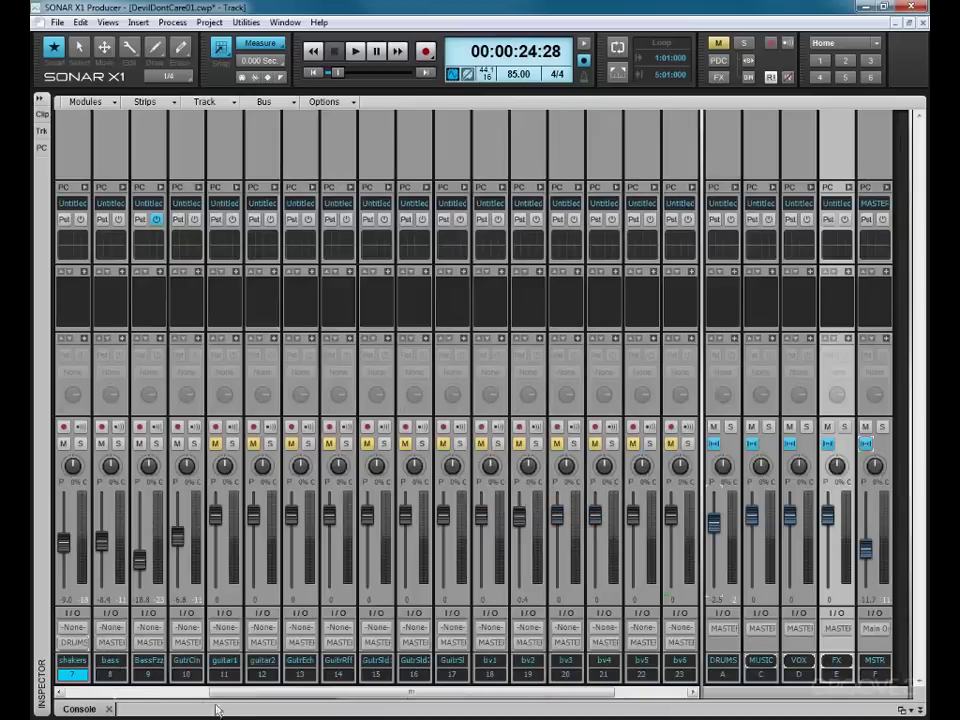
Route bass, BassFzz, GutrCln, guitar1 and guitar2 outputs to the MUSIC bus.
click(100, 691)
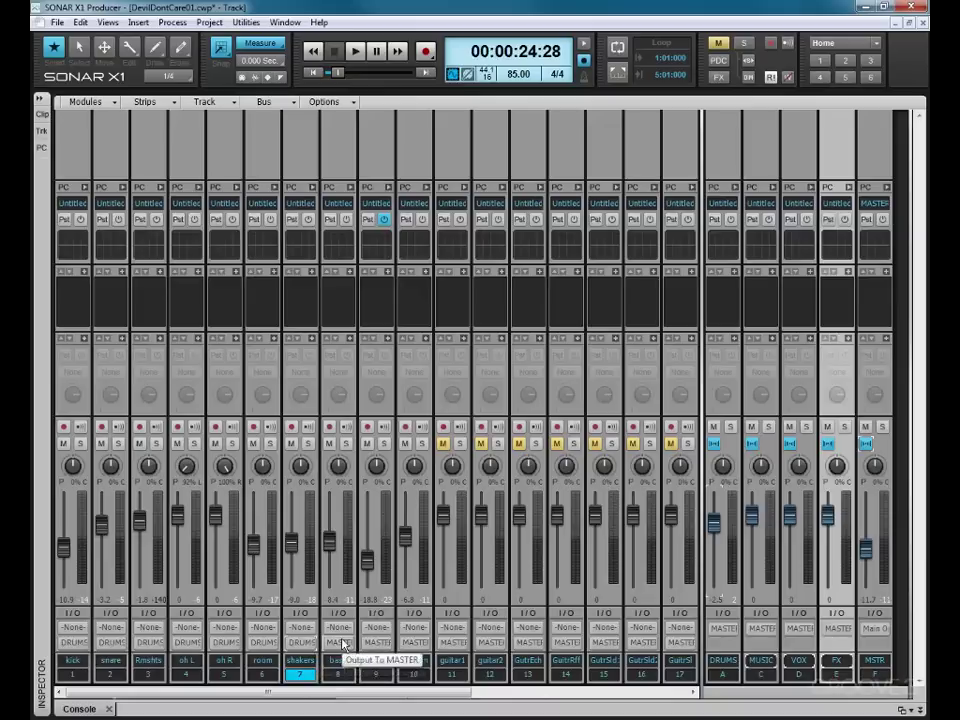
click(339, 642)
click(389, 550)
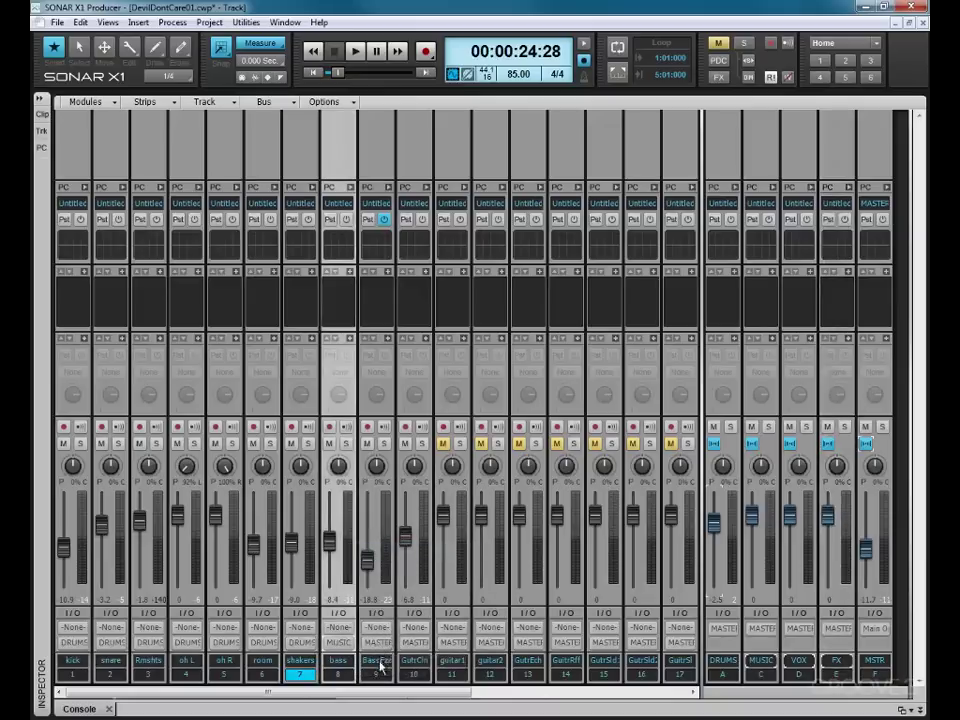
click(377, 642)
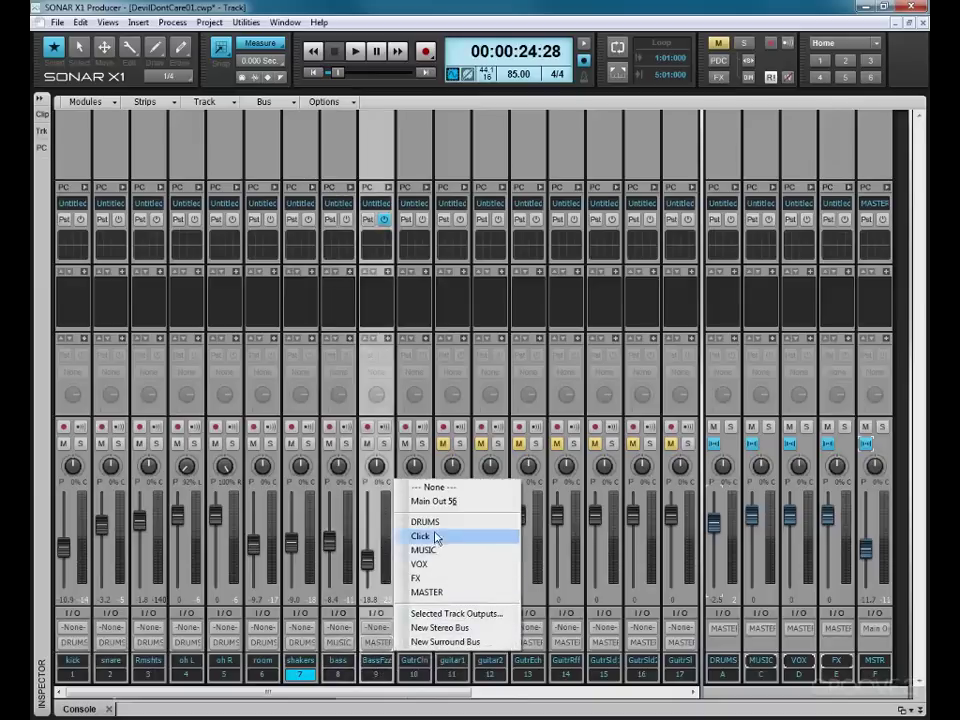
click(437, 550)
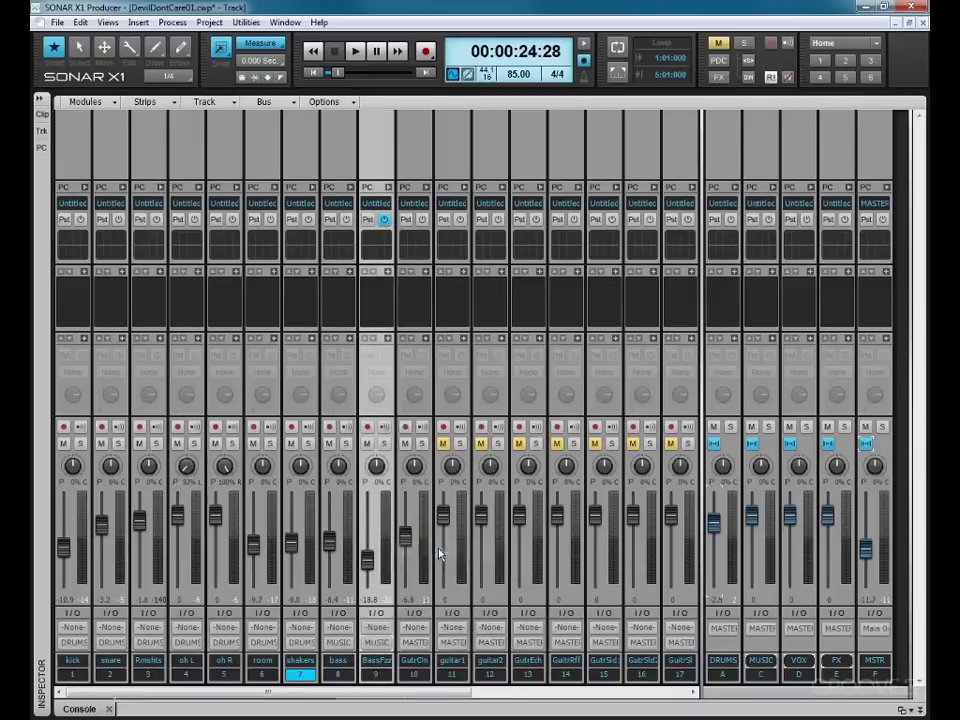
click(422, 648)
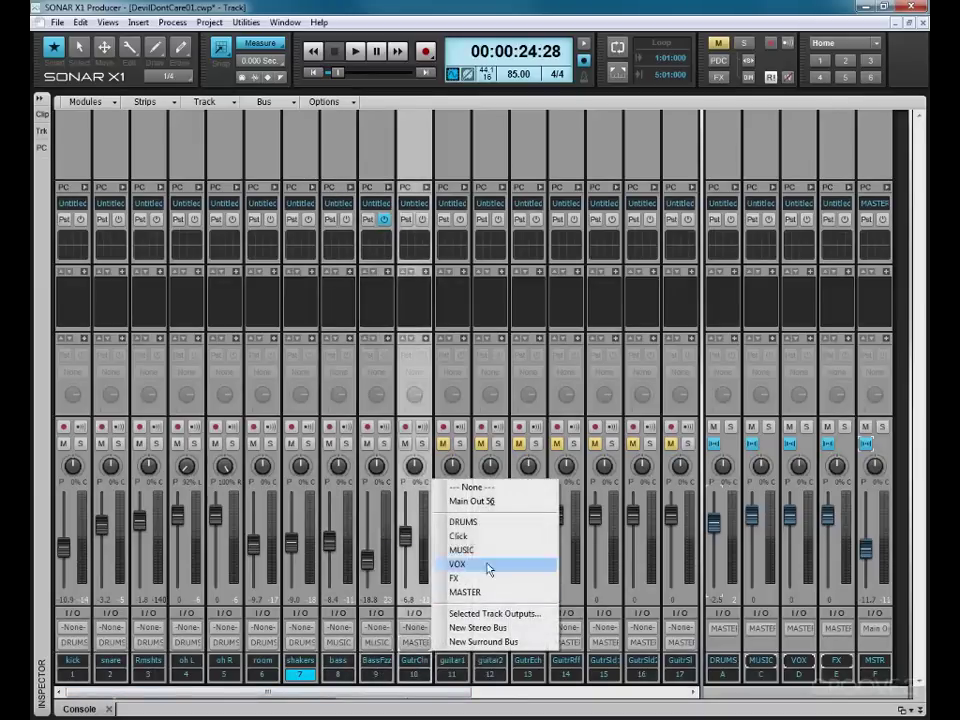
click(487, 551)
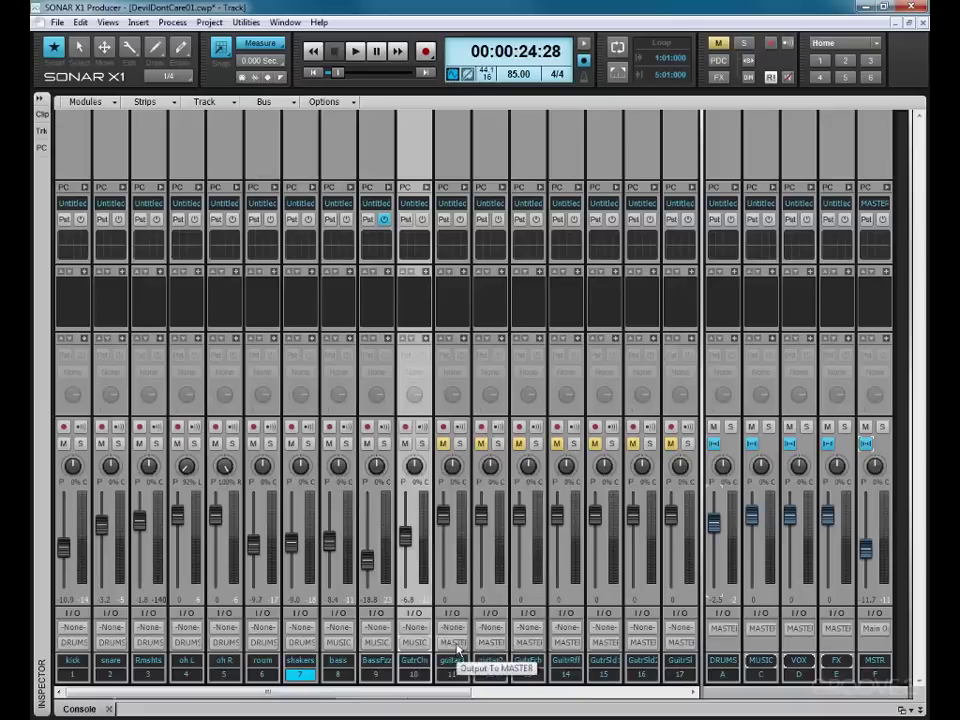
click(459, 647)
click(494, 551)
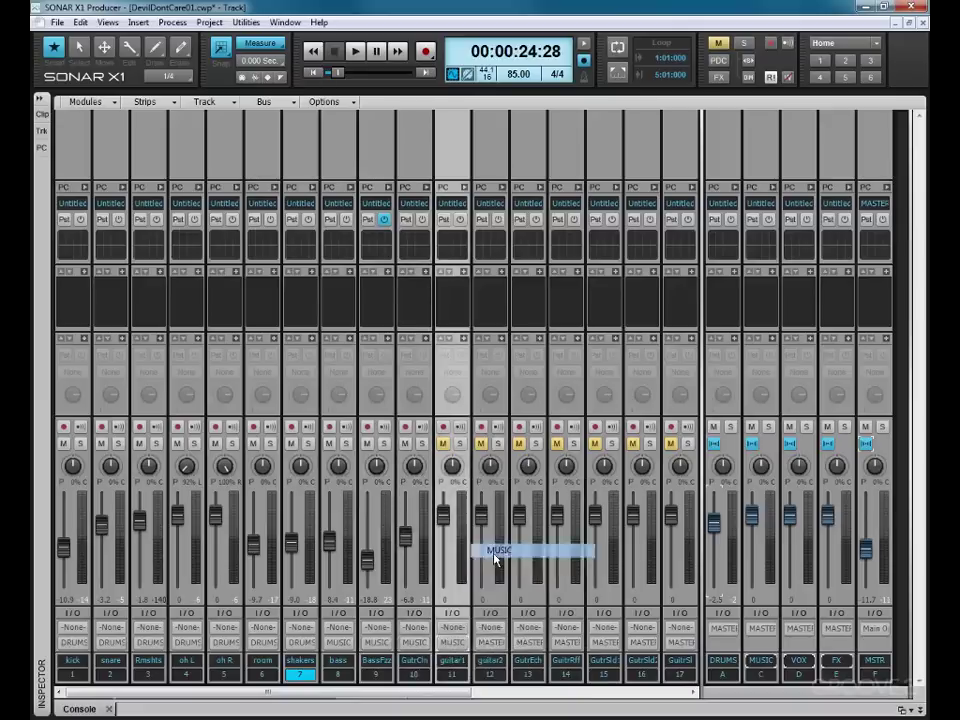
click(490, 643)
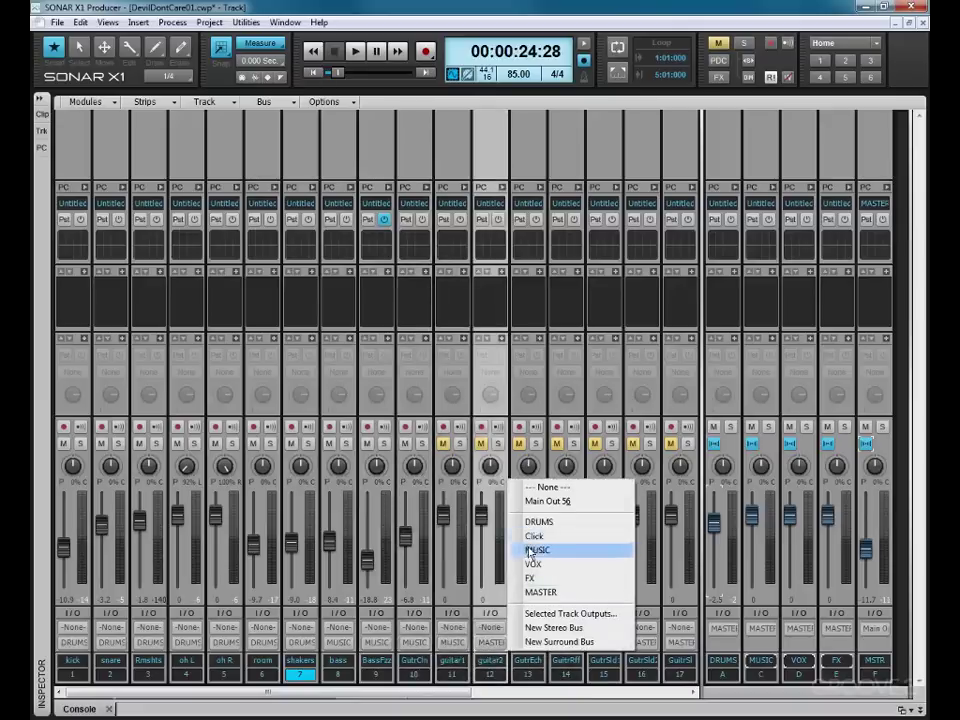
click(535, 550)
Route GutrEch, GutrRff, GutrSld and tracks 16 and 17 to the MUSIC bus.
click(528, 642)
click(575, 550)
click(570, 643)
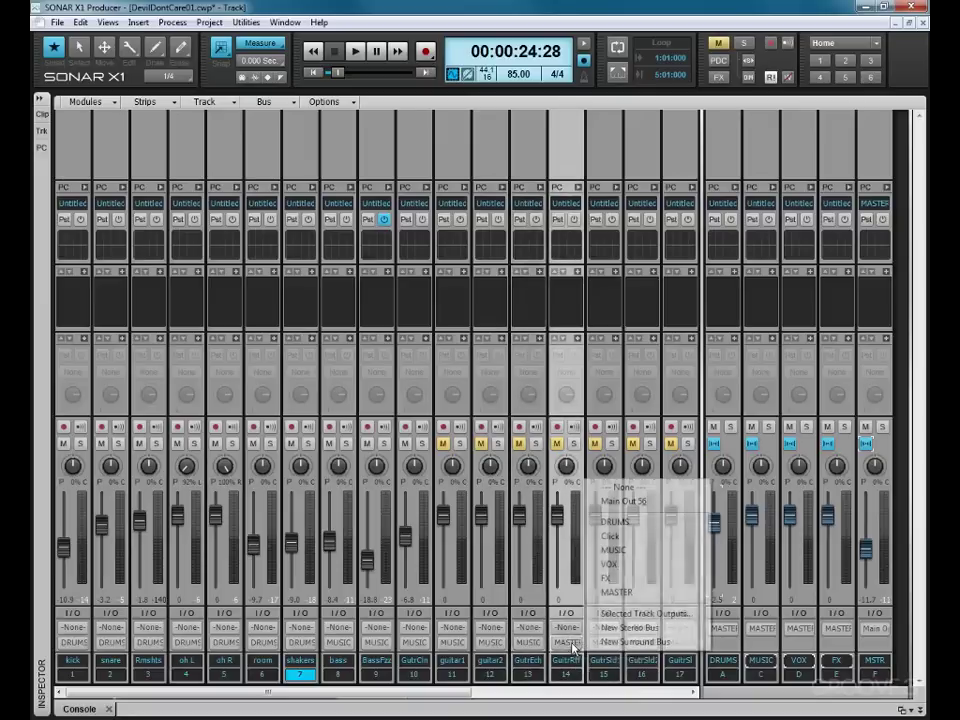
click(612, 552)
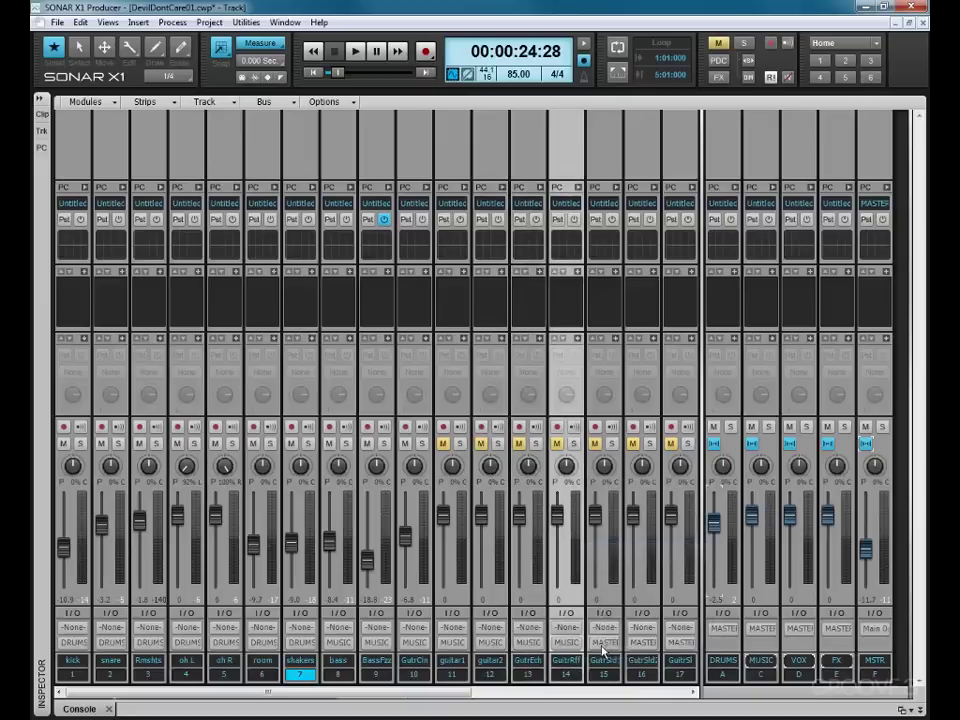
click(612, 643)
click(645, 551)
click(642, 643)
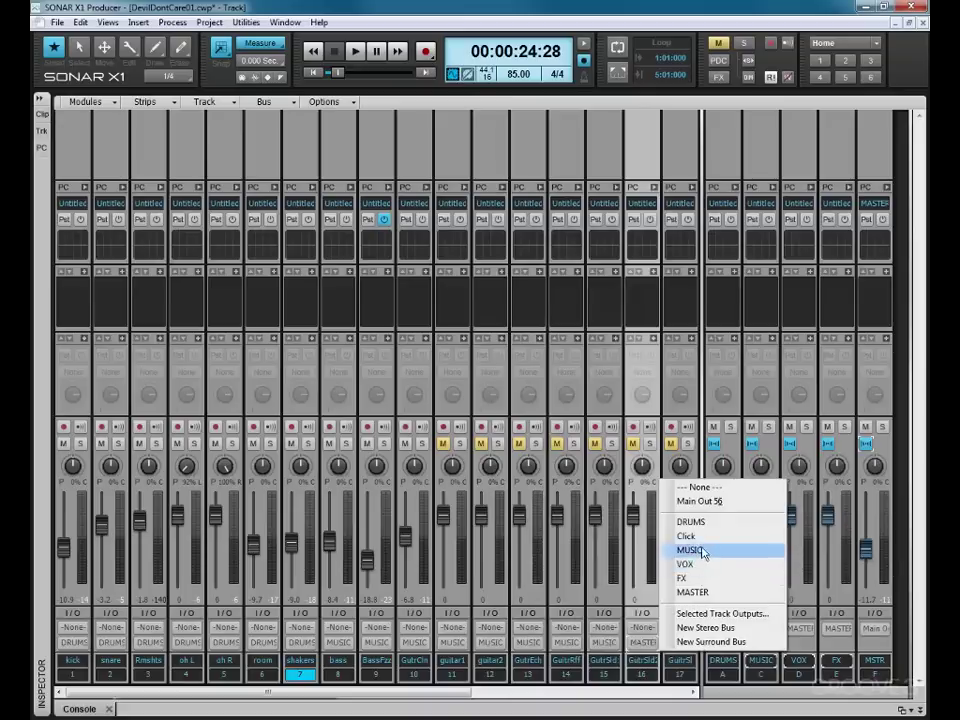
click(702, 550)
drag(410, 701, 553, 694)
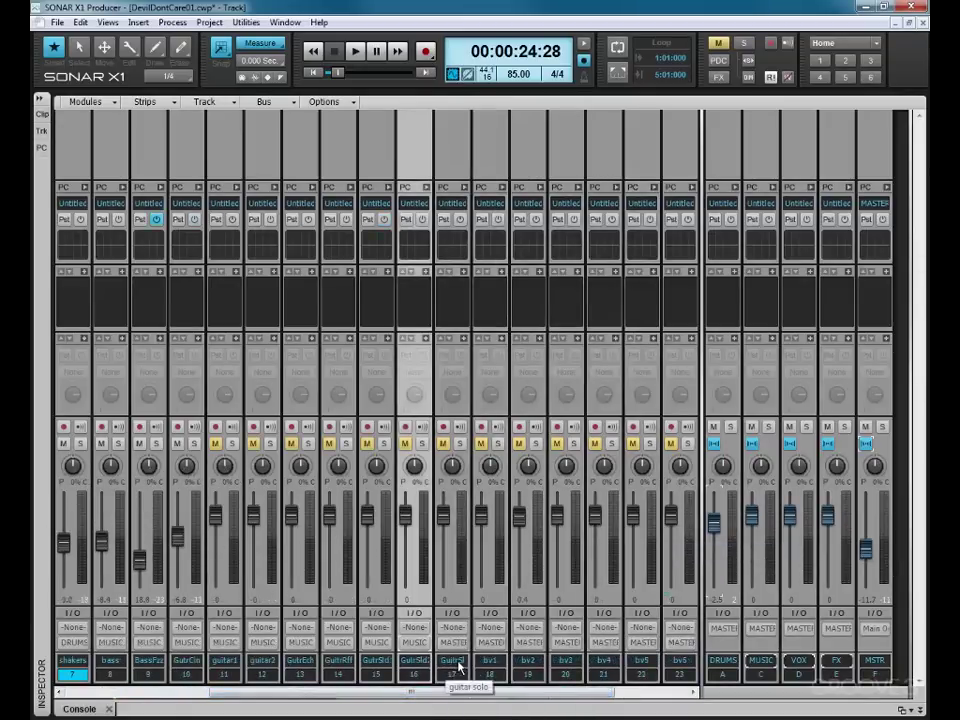
click(452, 642)
click(500, 550)
Route bv1, bv2, bv3 and LeadVx outputs to the VOX bus.
scroll(469, 681, right, 3)
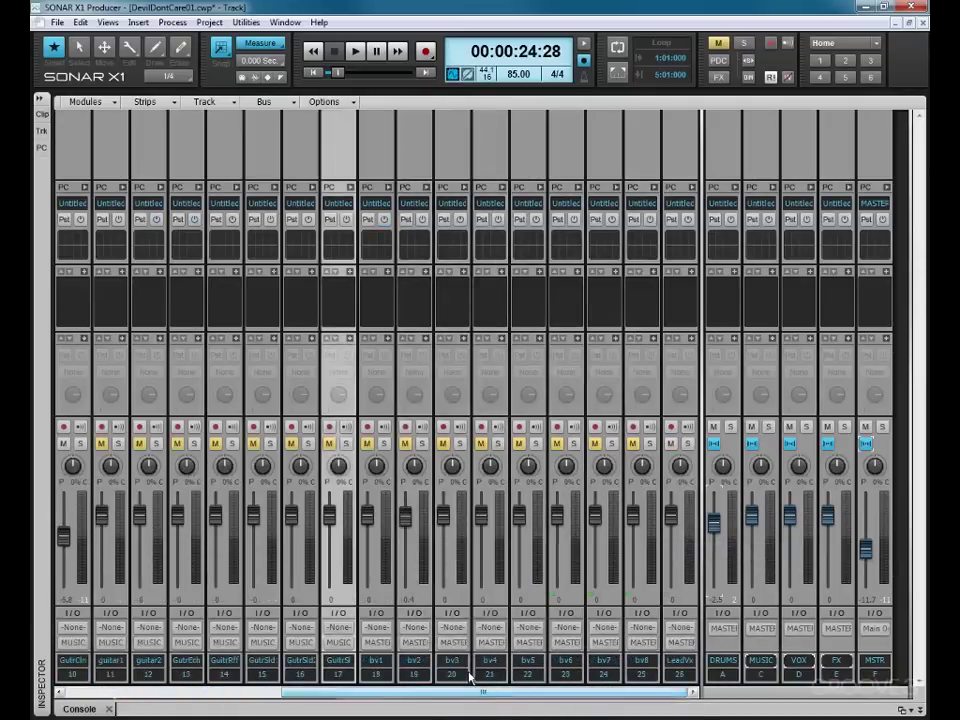
click(376, 642)
click(441, 565)
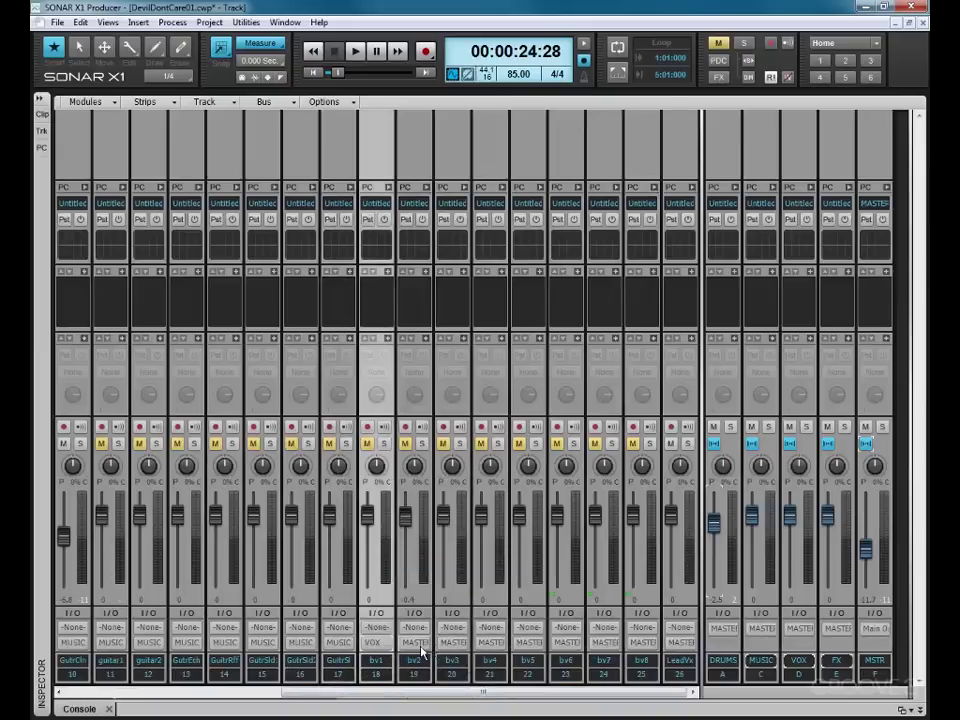
click(416, 642)
click(474, 567)
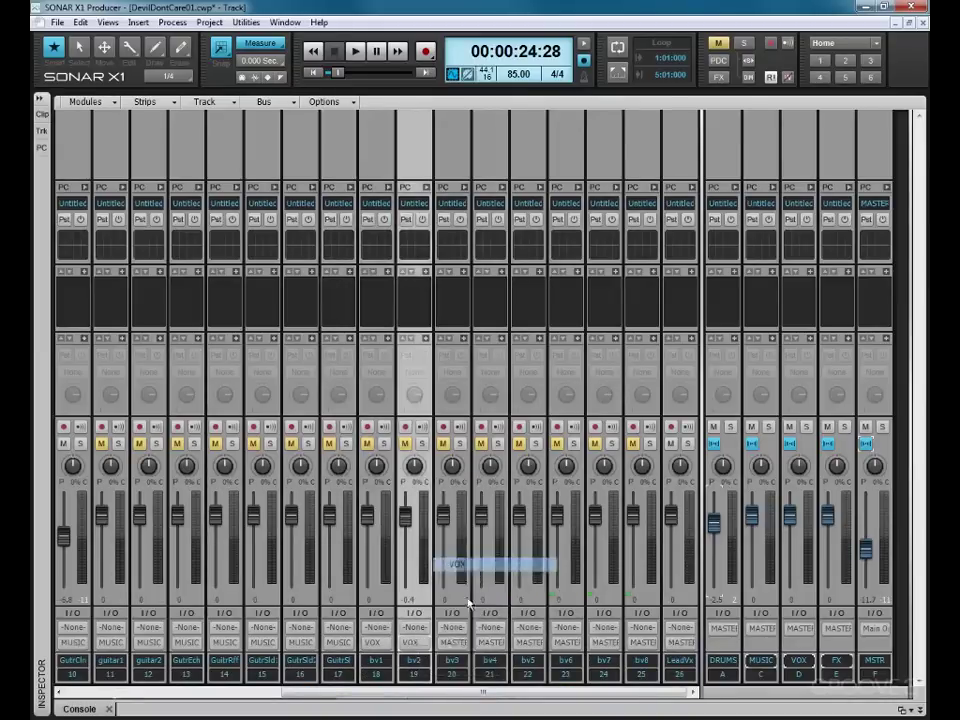
click(452, 642)
click(495, 565)
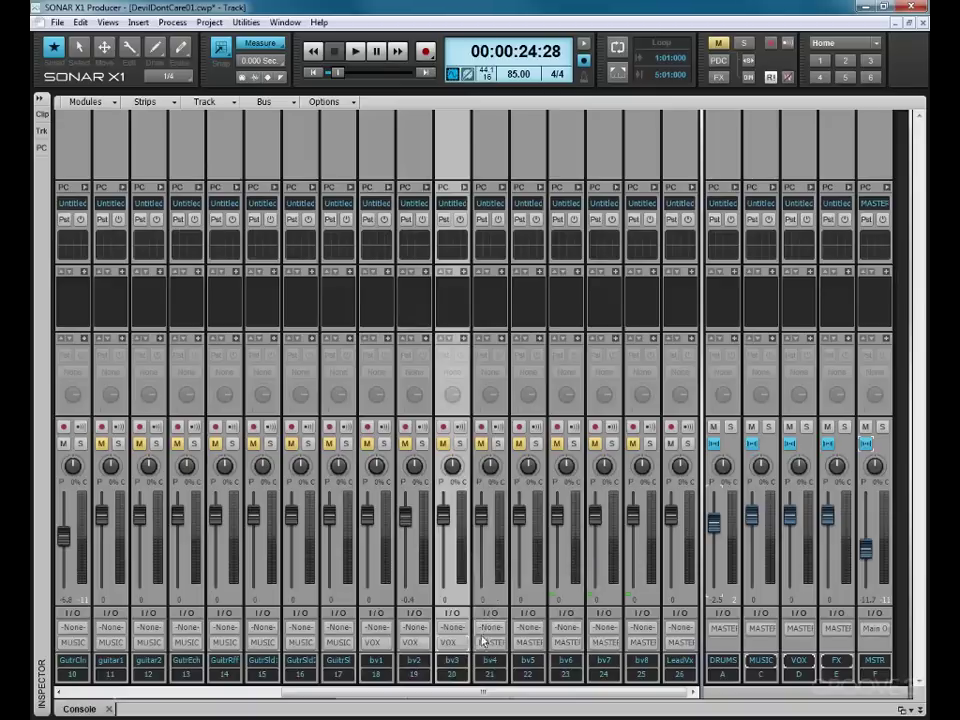
click(684, 642)
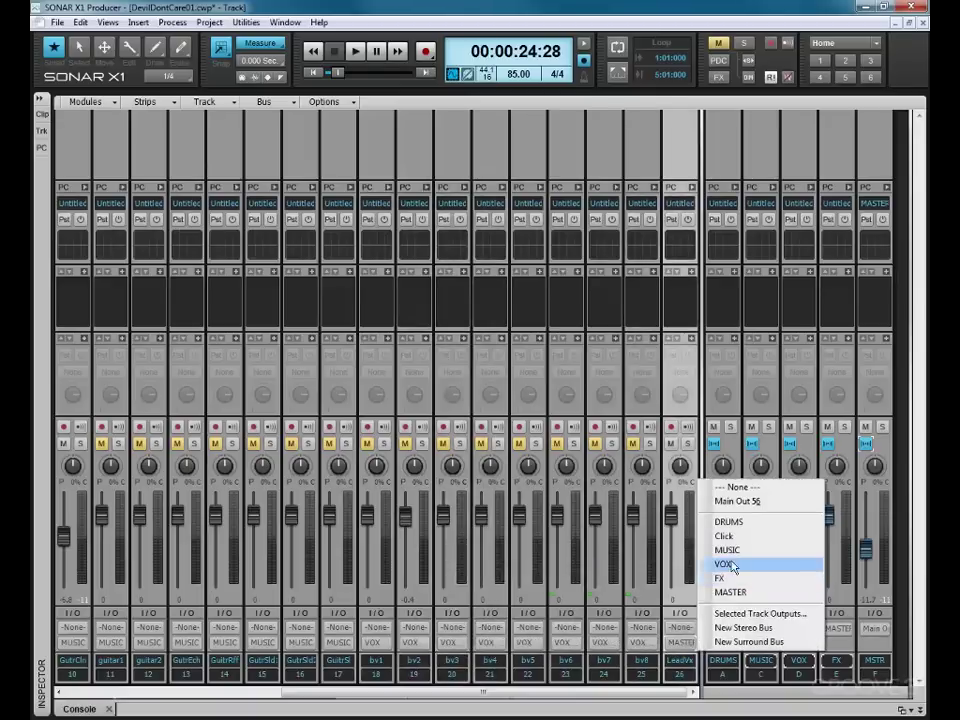
click(733, 568)
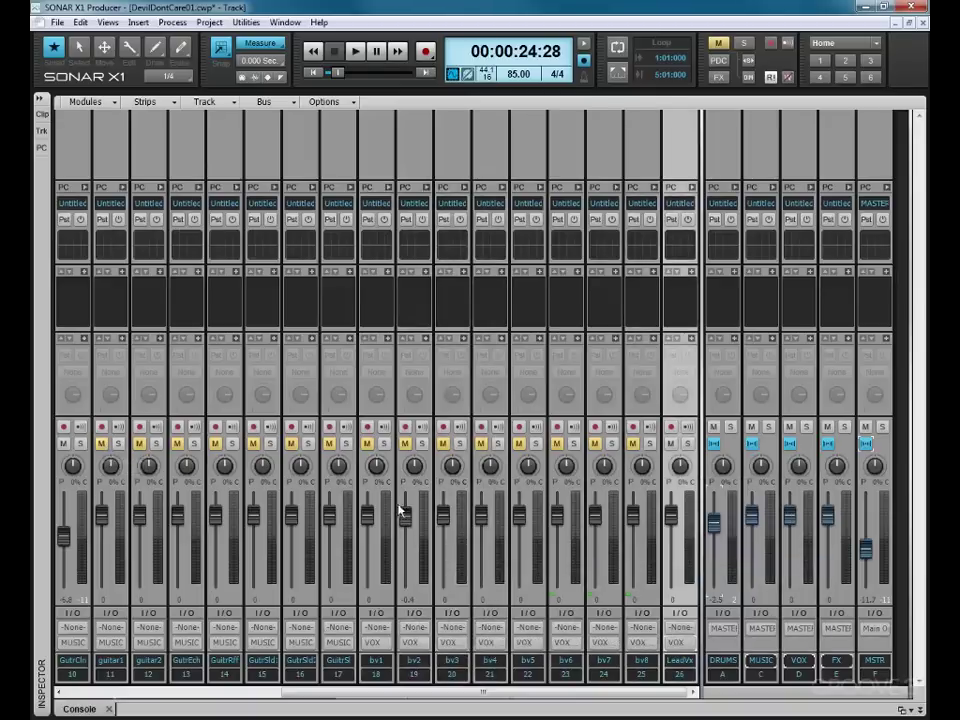
Lower the bv1–bv8 backing vocal faders (bv6–bv8 to -7.8) and the guitar1, guitar2, GutrEch faders.
drag(368, 514, 405, 551)
drag(443, 514, 443, 540)
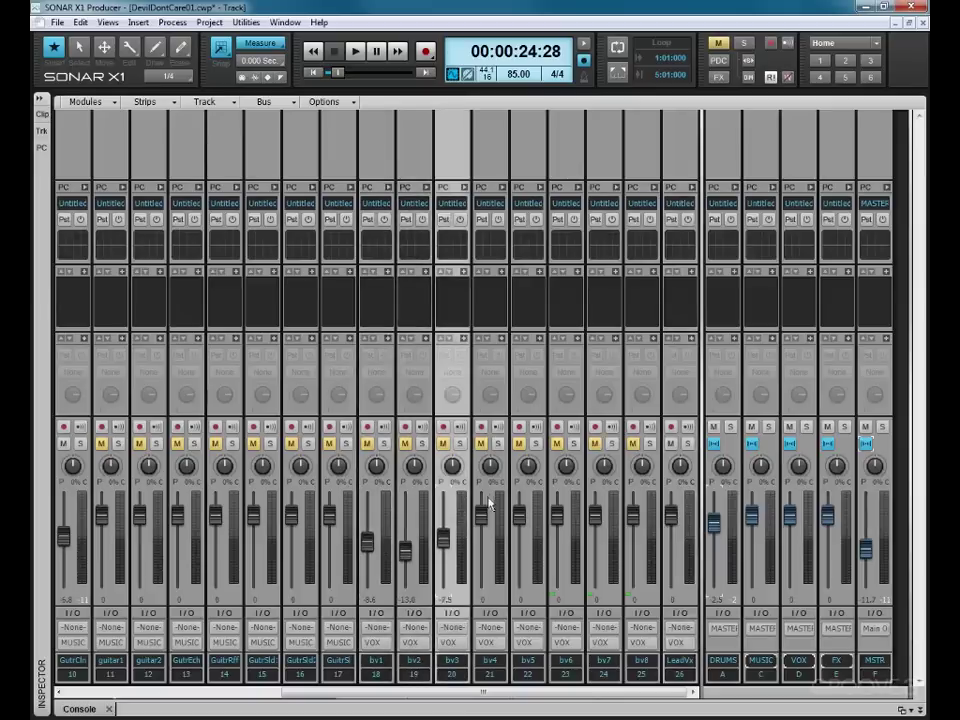
drag(486, 508, 520, 528)
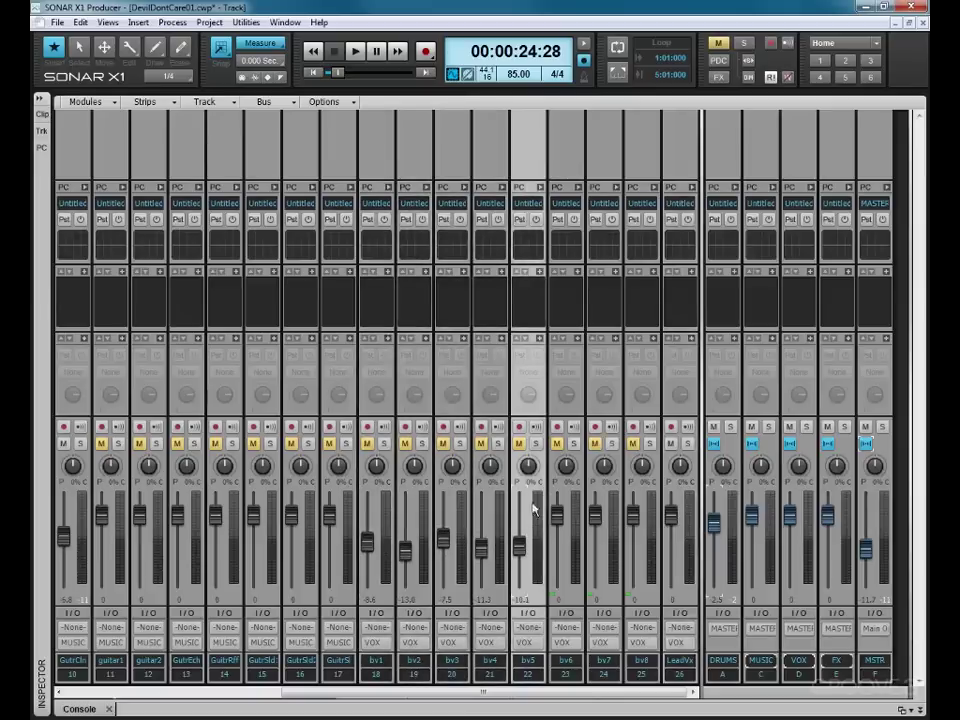
drag(557, 514, 557, 540)
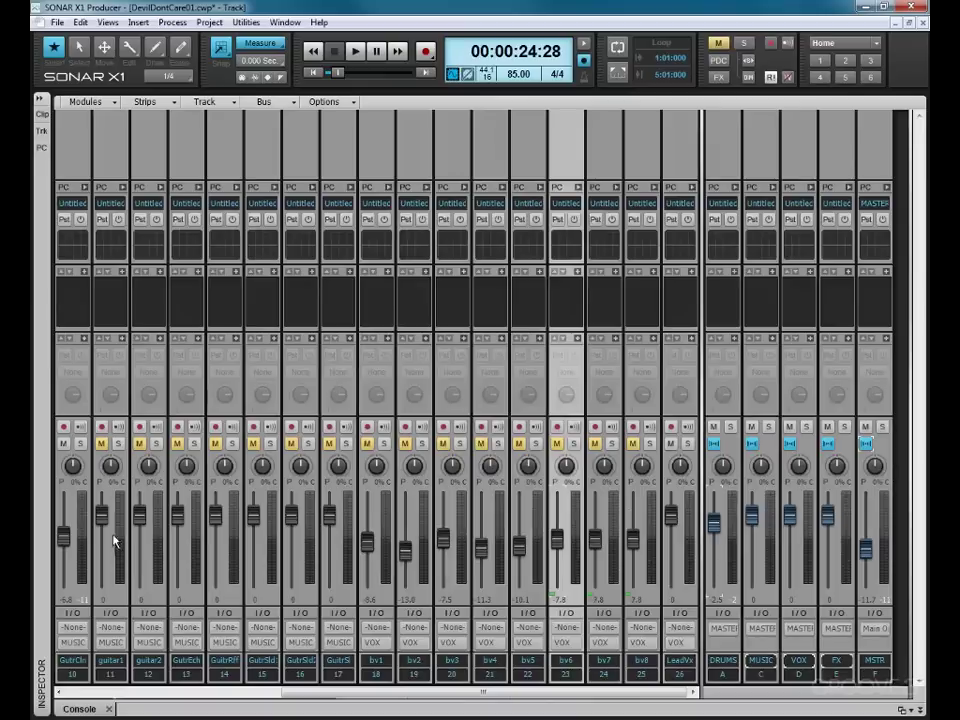
drag(101, 514, 329, 526)
Pull the GutrSl level down slightly and clear all track mutes with the global Mute button.
click(108, 452)
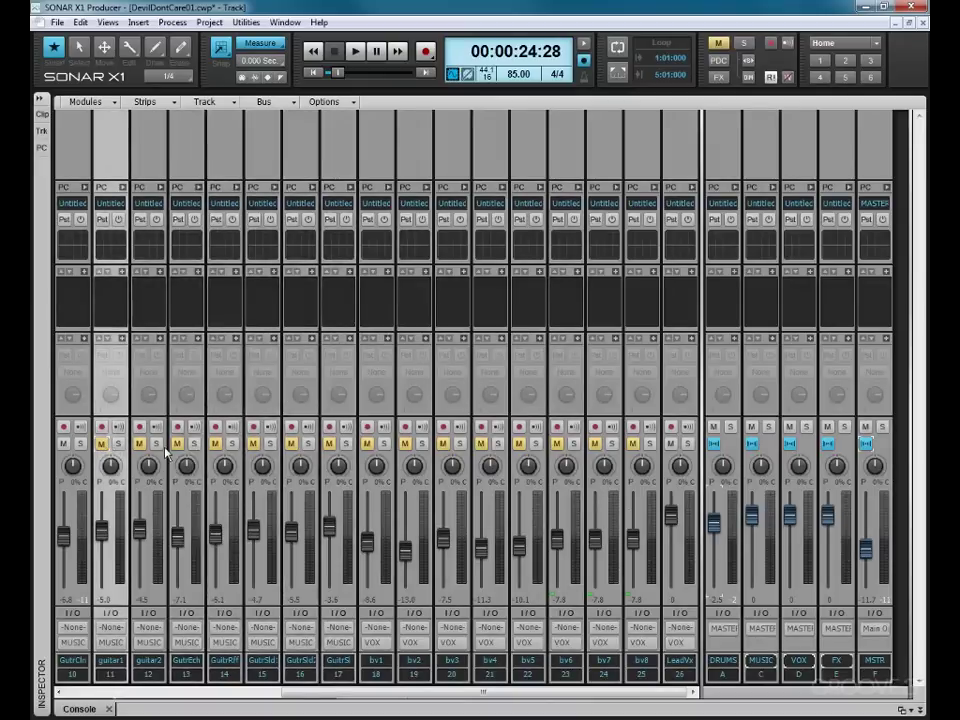
click(720, 44)
click(698, 588)
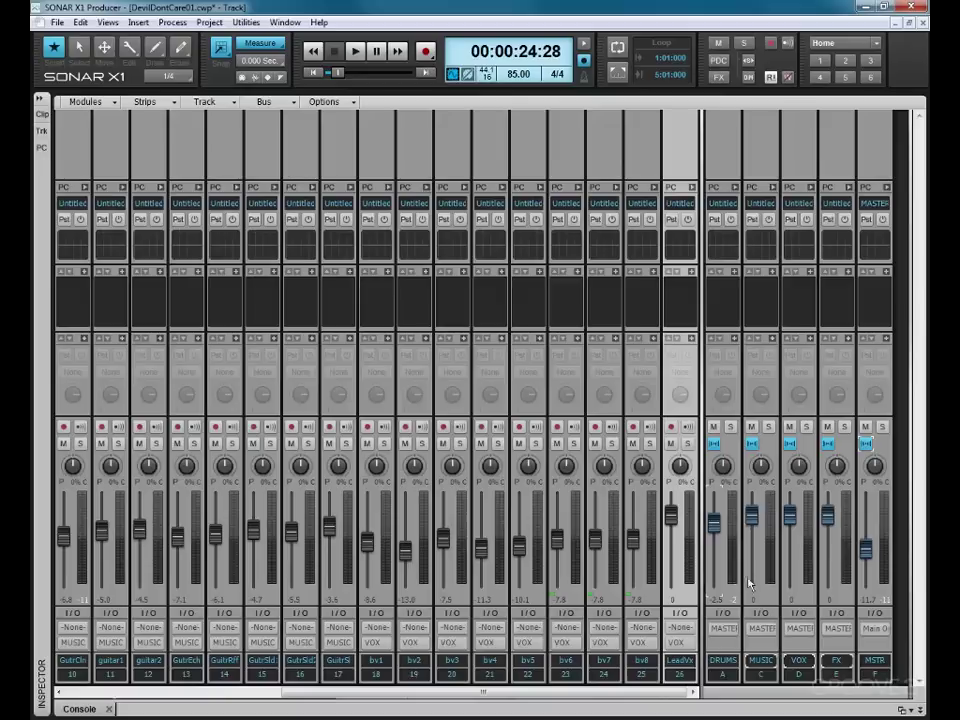
Play the song while setting bus levels: MUSIC well down, VOX readjusted, DRUMS lowered, master at -10.7 dB.
key(space)
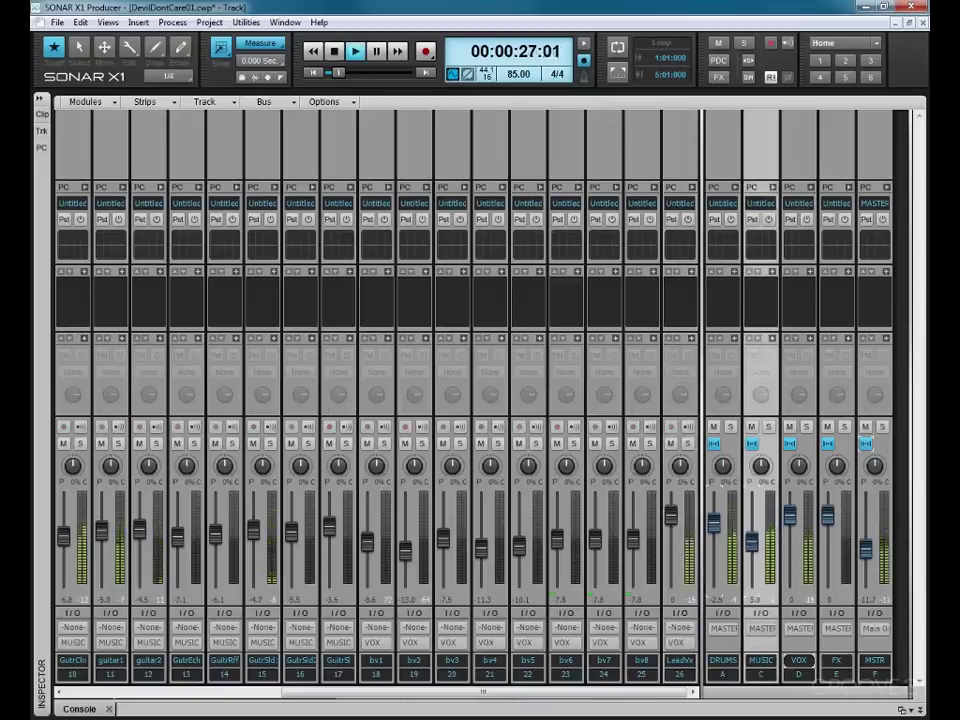
drag(757, 521, 752, 586)
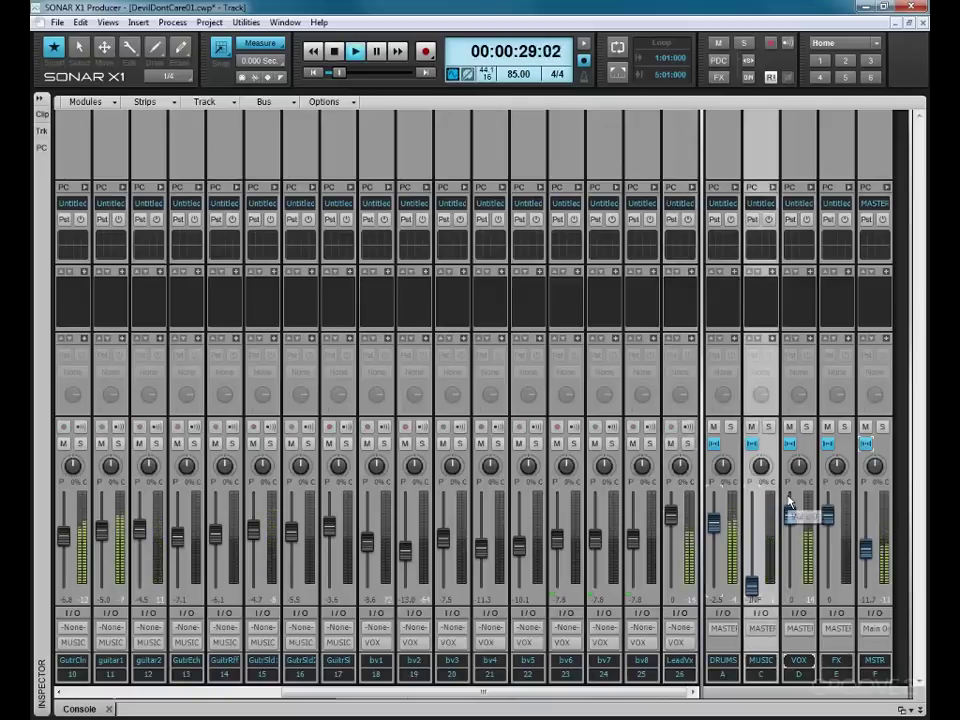
drag(790, 514, 752, 534)
drag(790, 585, 790, 515)
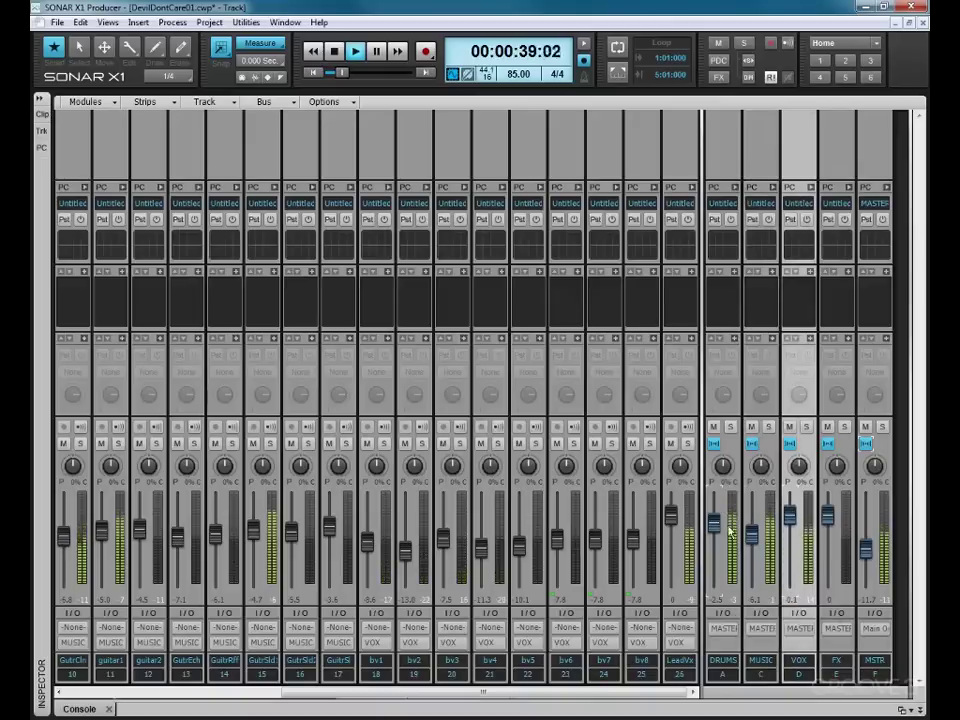
drag(714, 523, 752, 540)
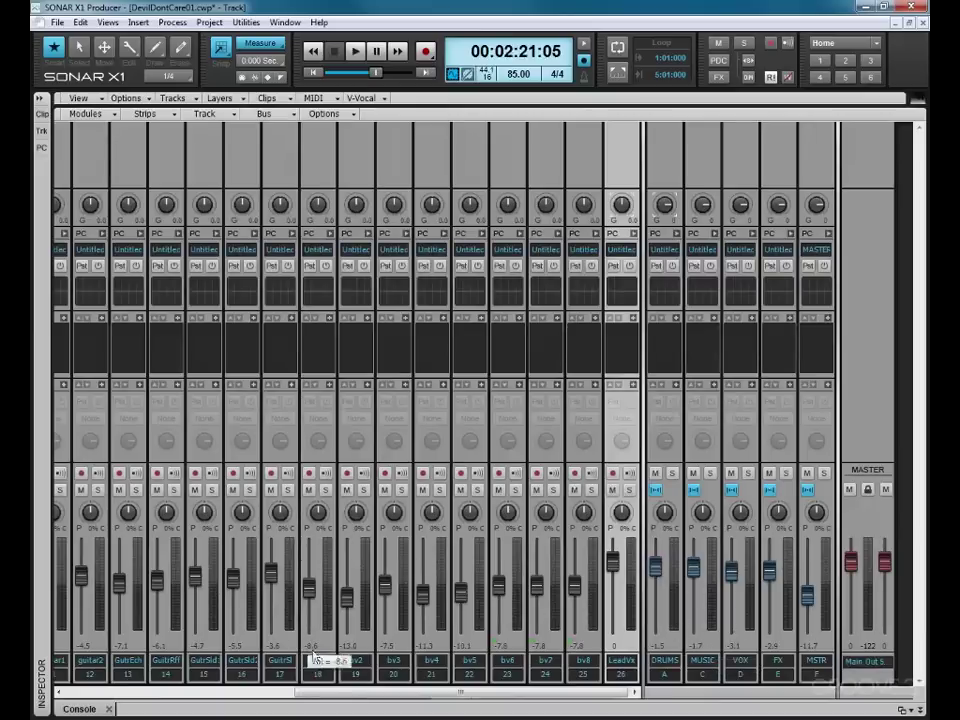
drag(807, 596, 807, 595)
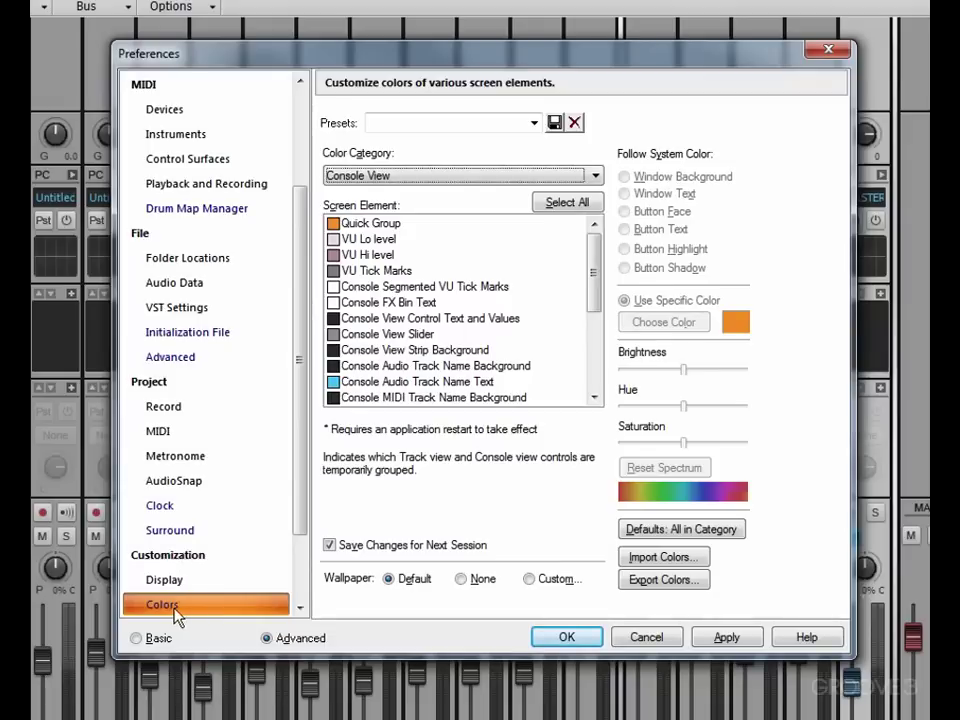
Color the Console View's Console Bus Name Text white in Preferences > Colors, then apply and close.
click(458, 182)
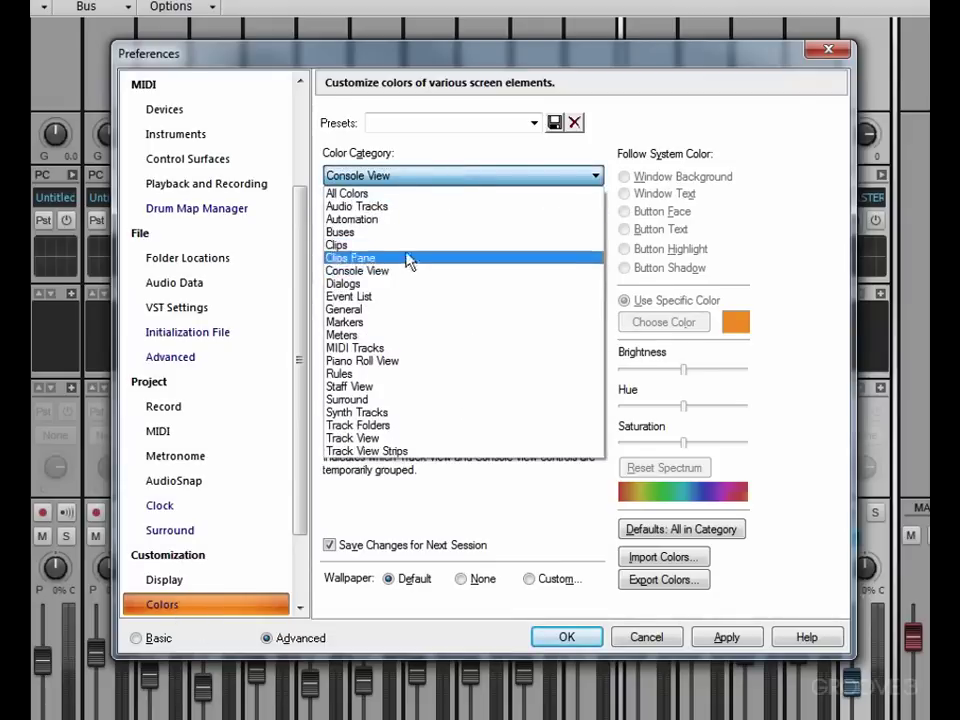
click(401, 277)
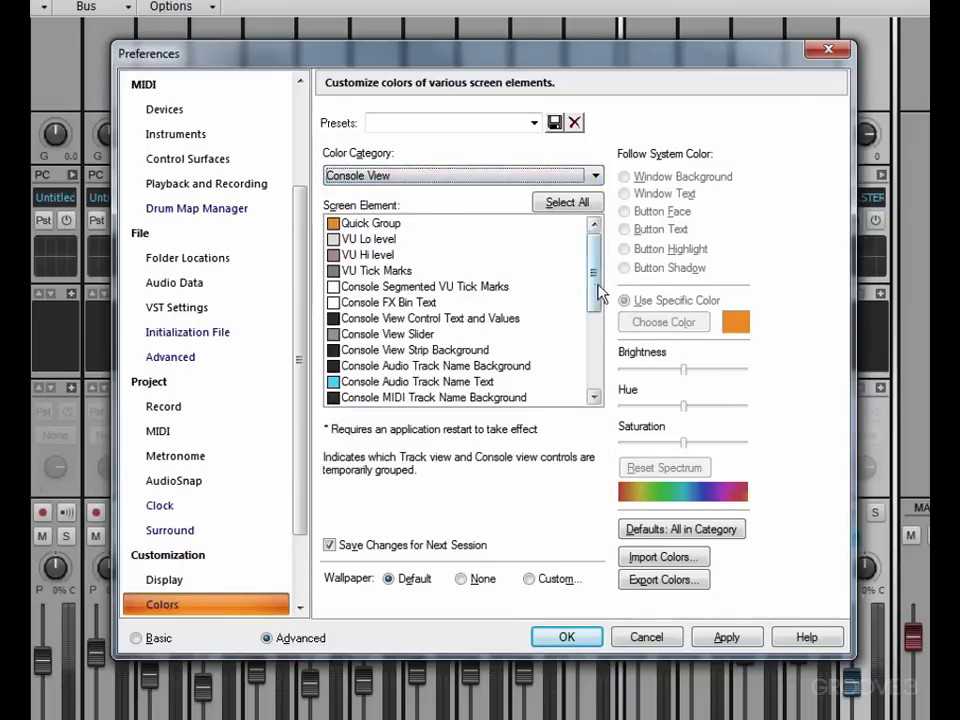
drag(596, 300, 590, 408)
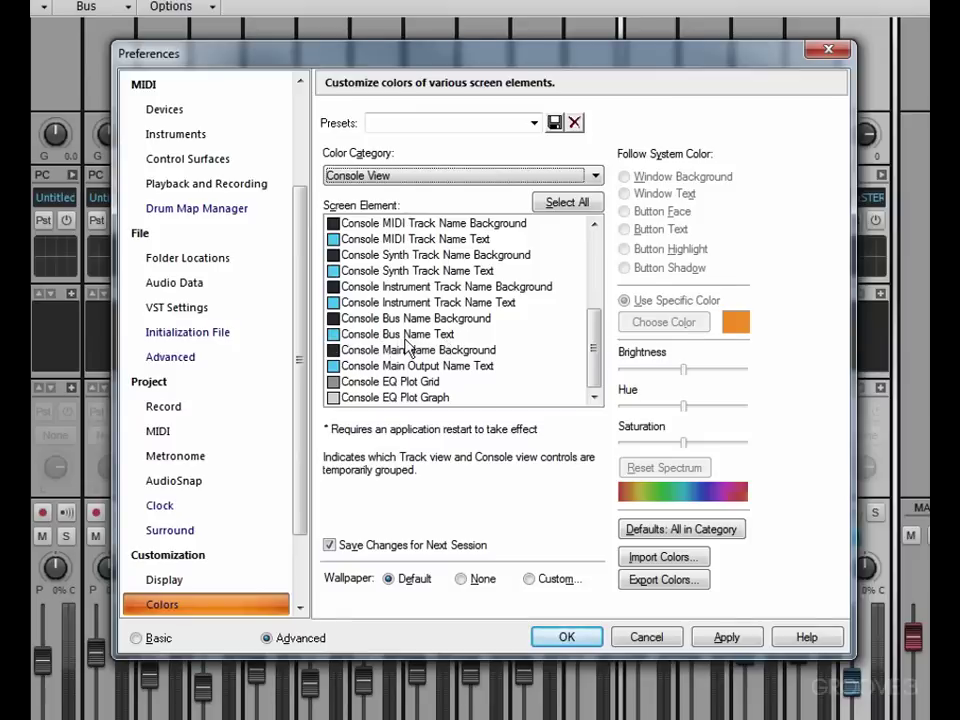
click(354, 336)
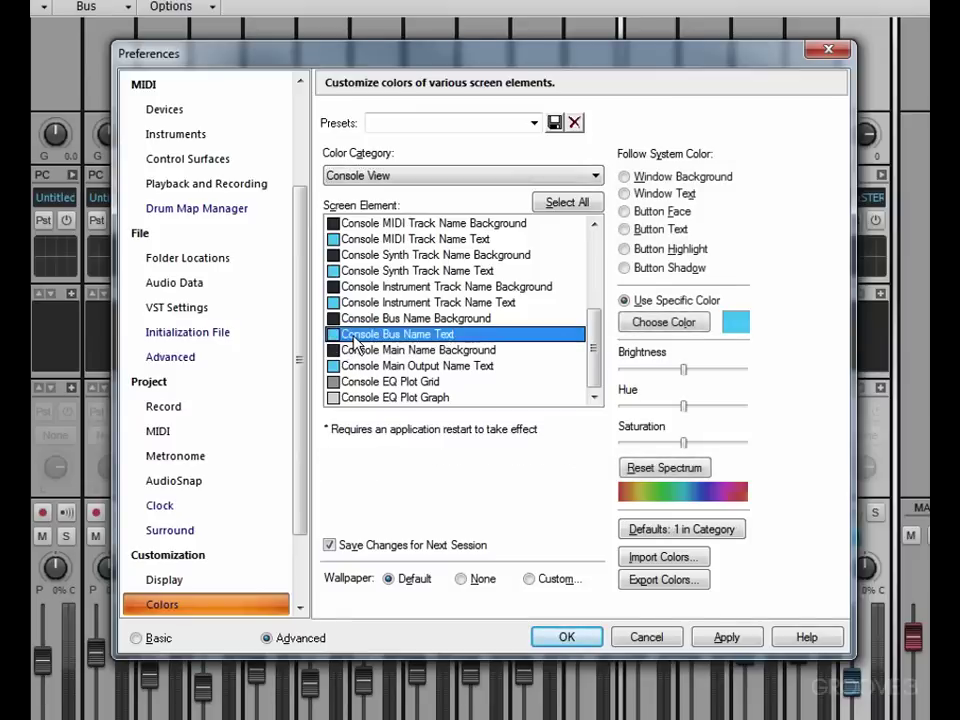
click(666, 324)
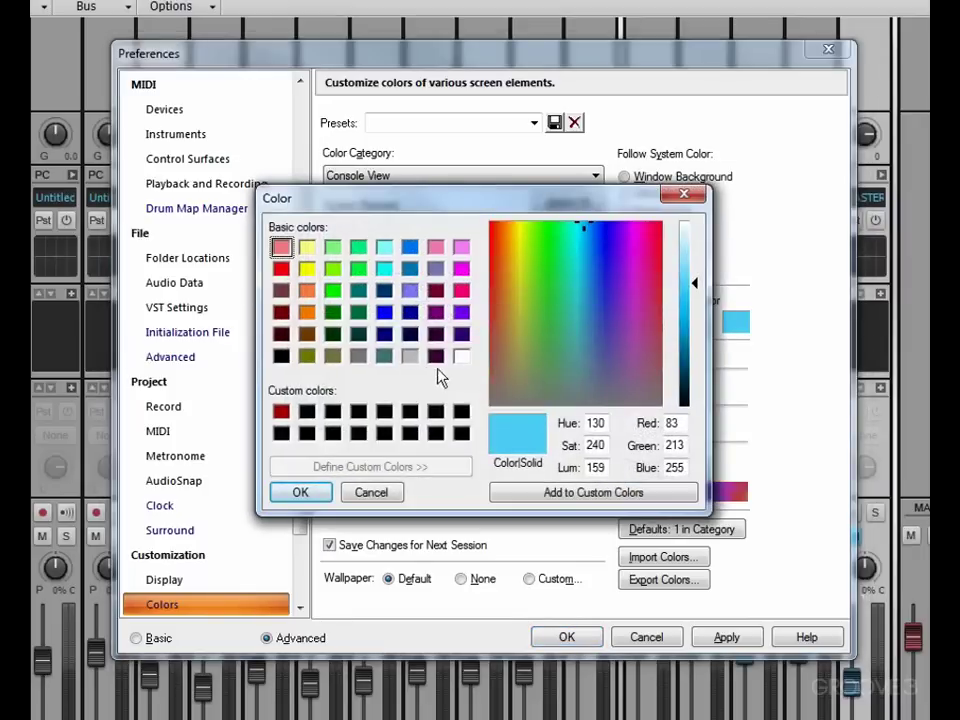
click(461, 356)
click(301, 494)
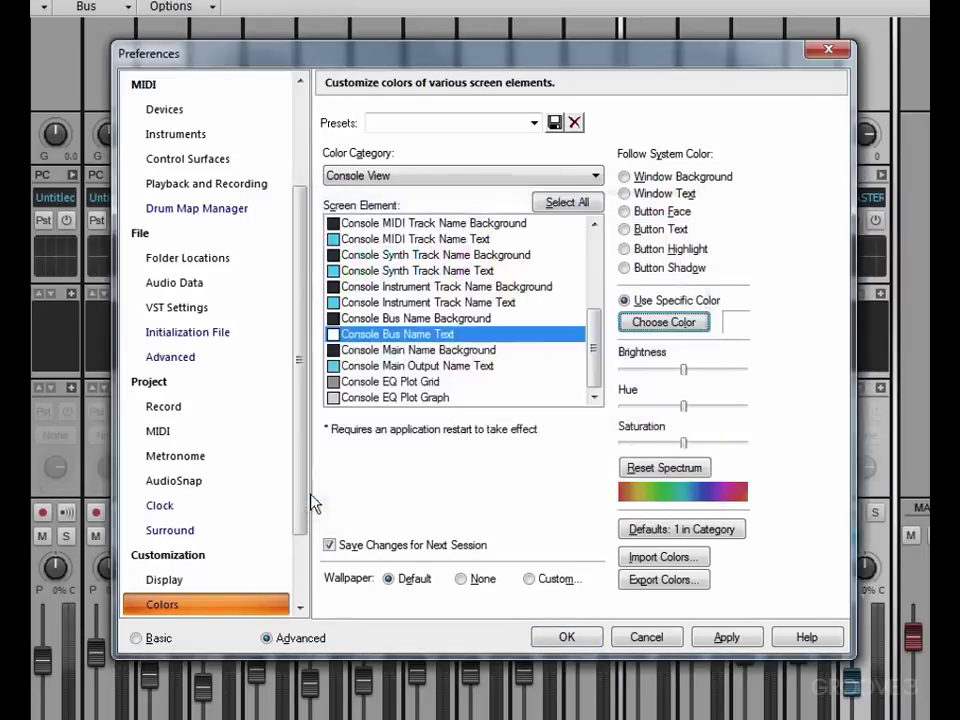
click(730, 637)
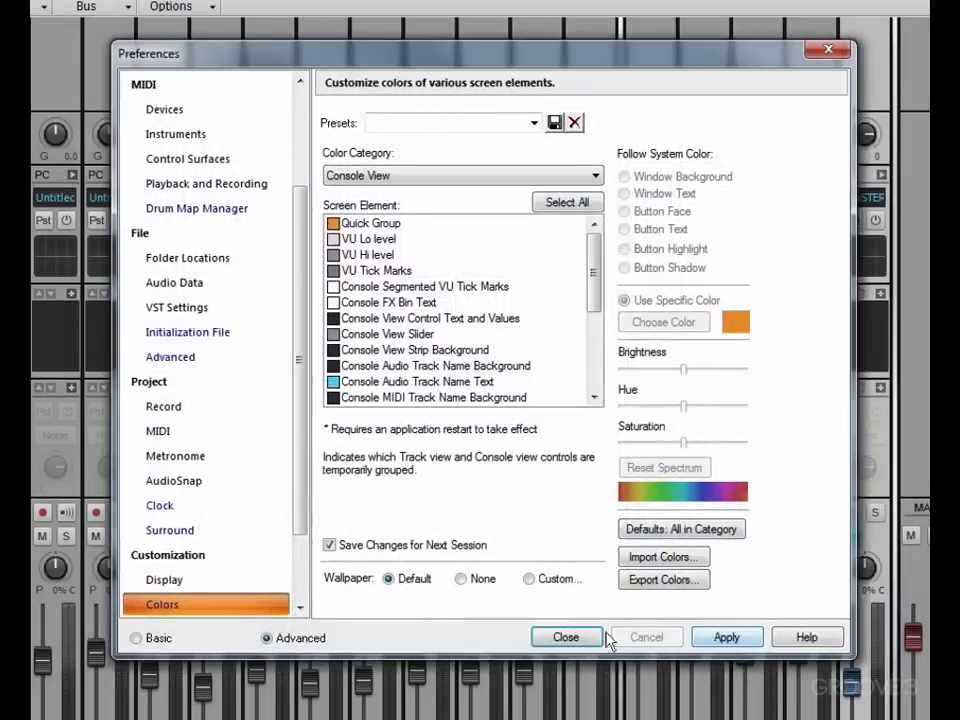
click(579, 636)
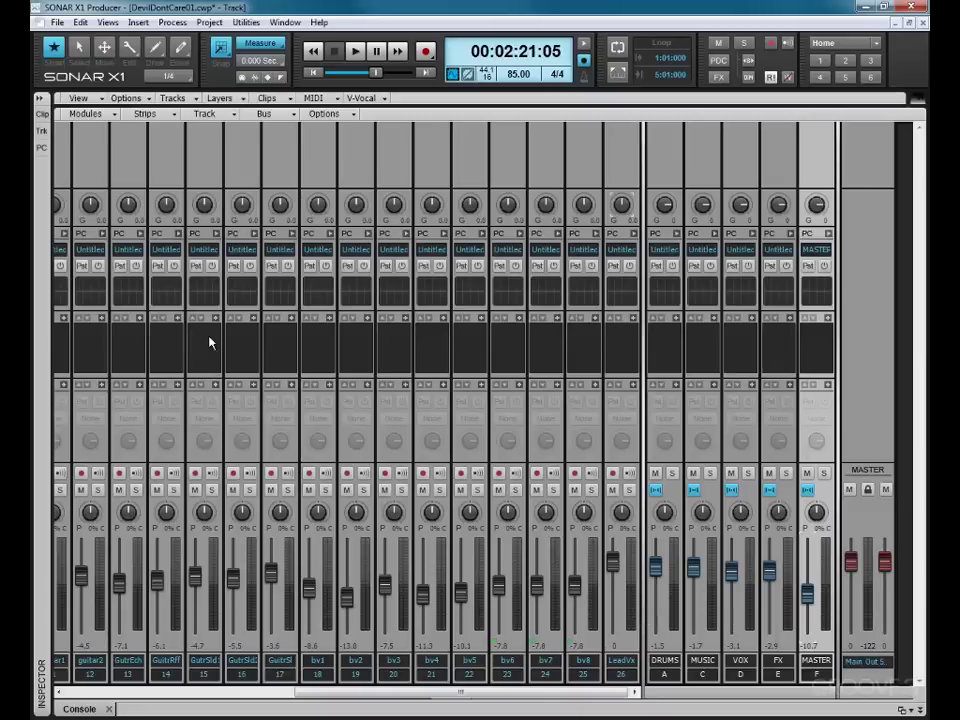
Show the Track view with the DRUMS, MUSIC, VOX, FX and MASTER buses below the tracks.
key(d)
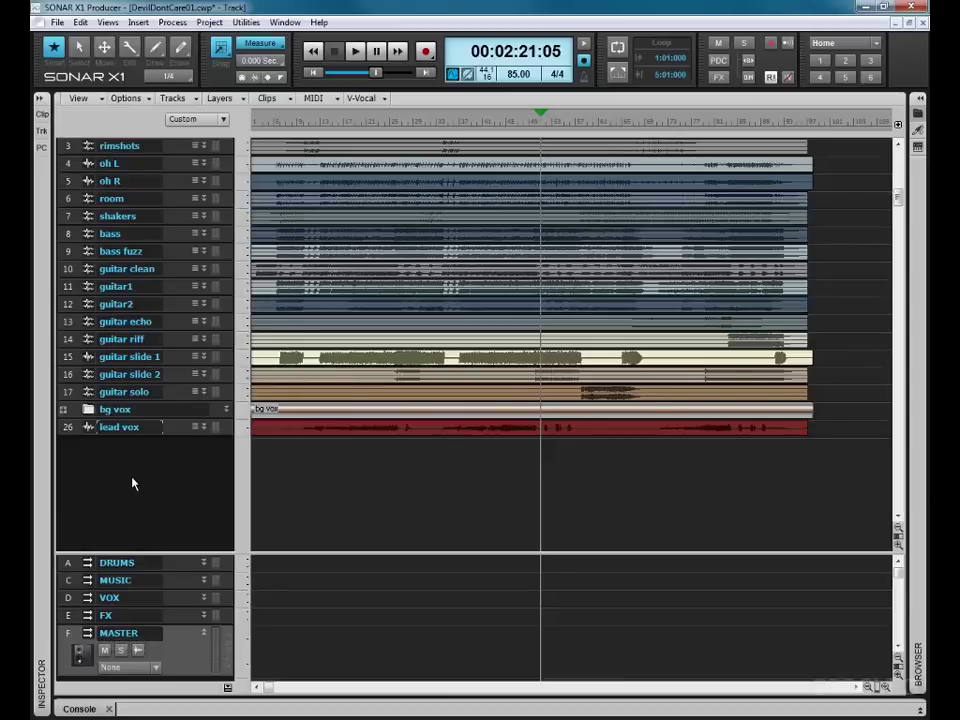
Color the Track View Bus Name Text white in Preferences > Colors, then apply and close.
key(p)
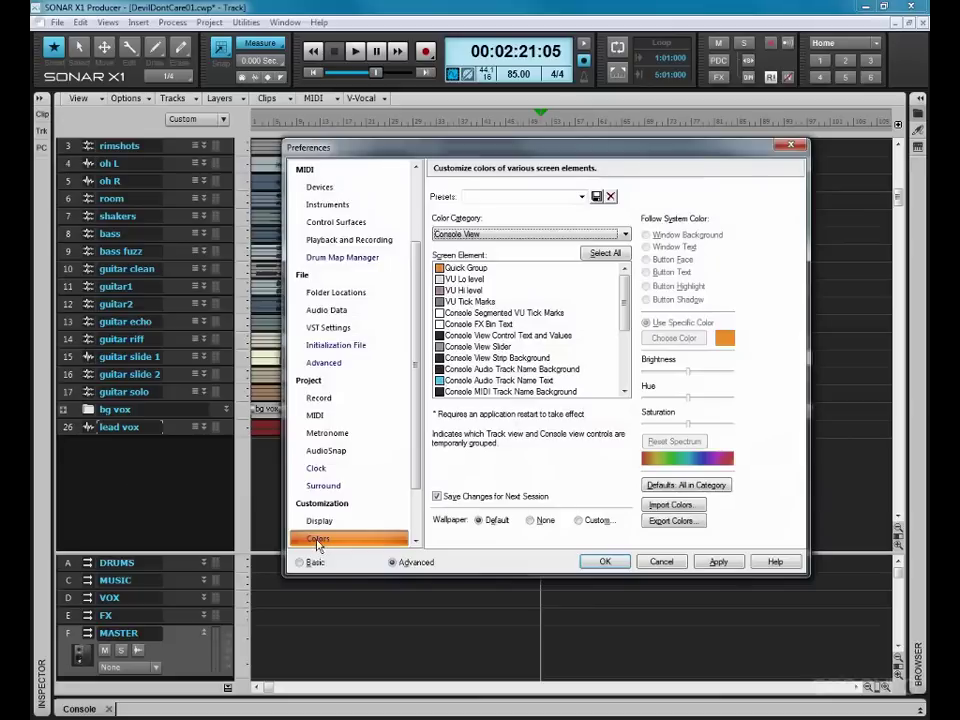
click(500, 234)
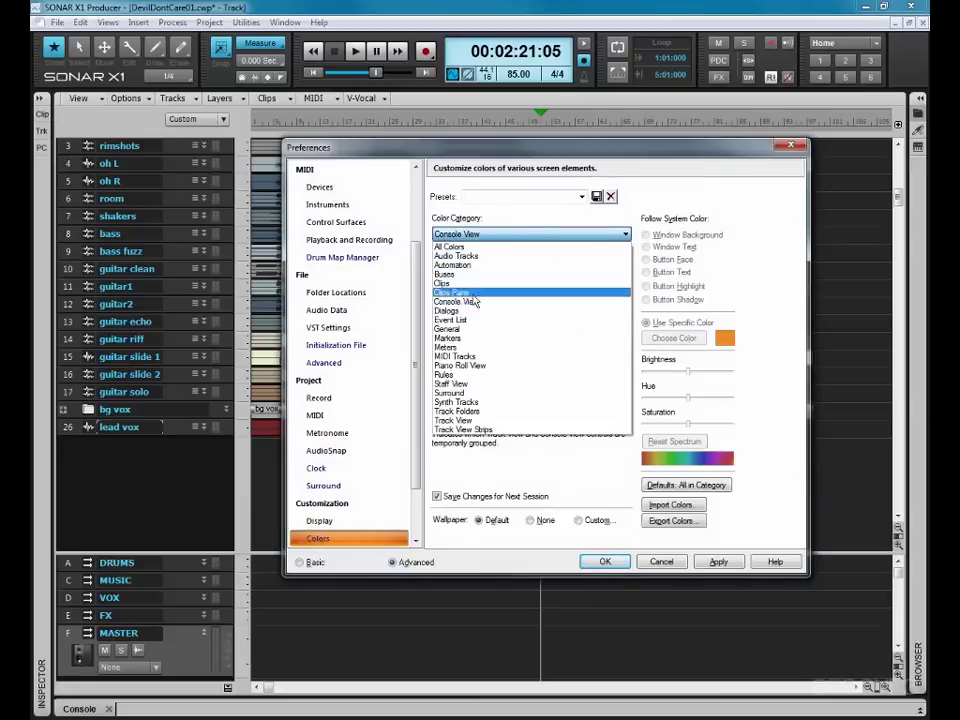
click(494, 420)
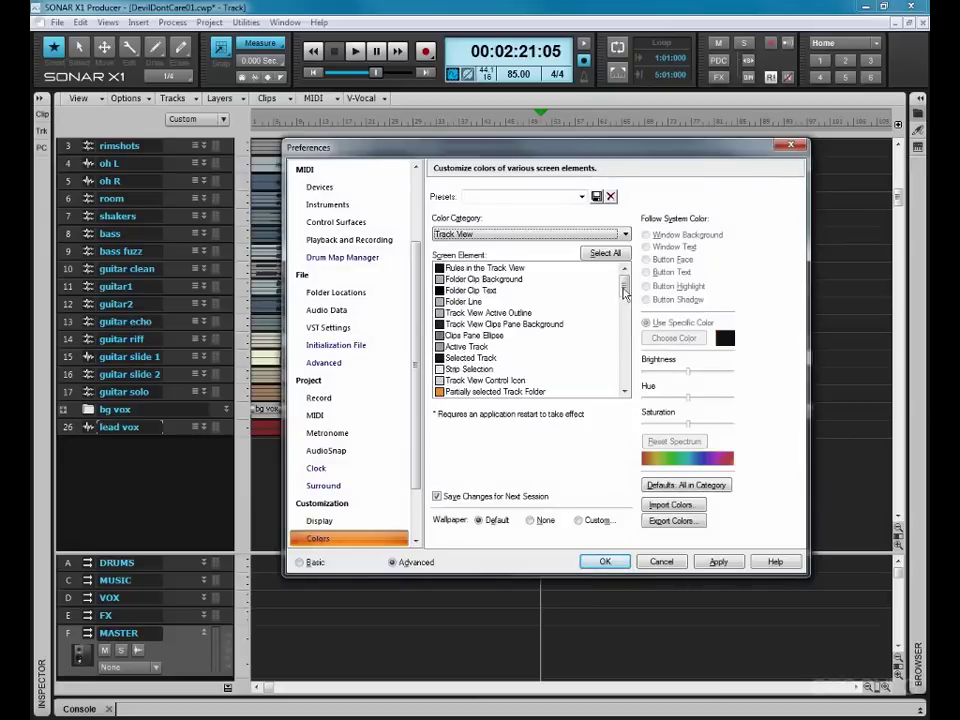
scroll(625, 305, down, 4)
scroll(625, 305, down, 4)
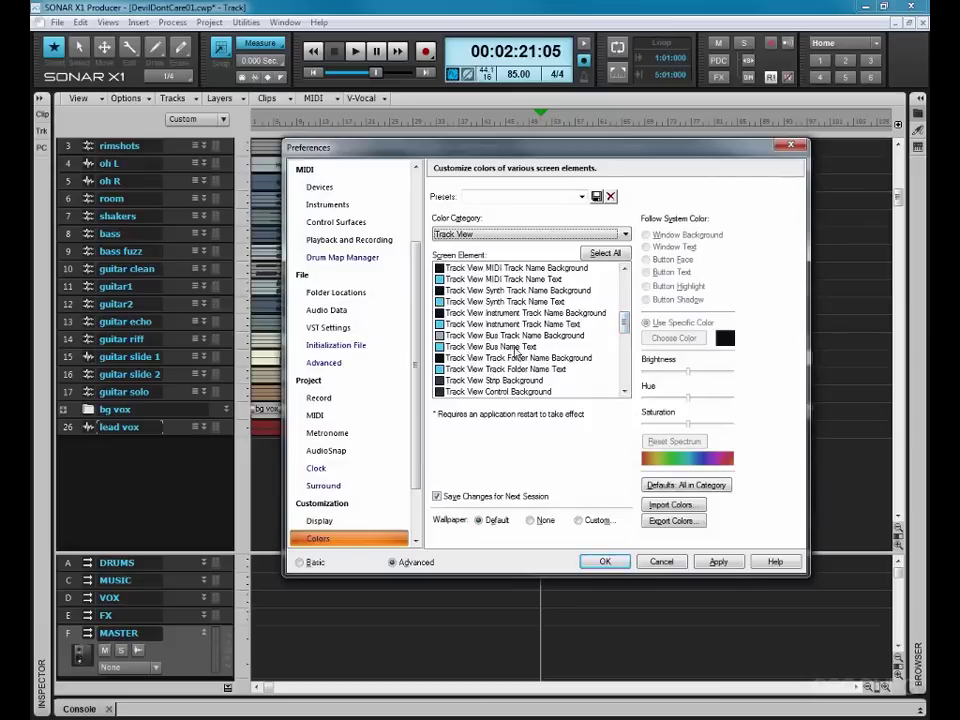
click(440, 347)
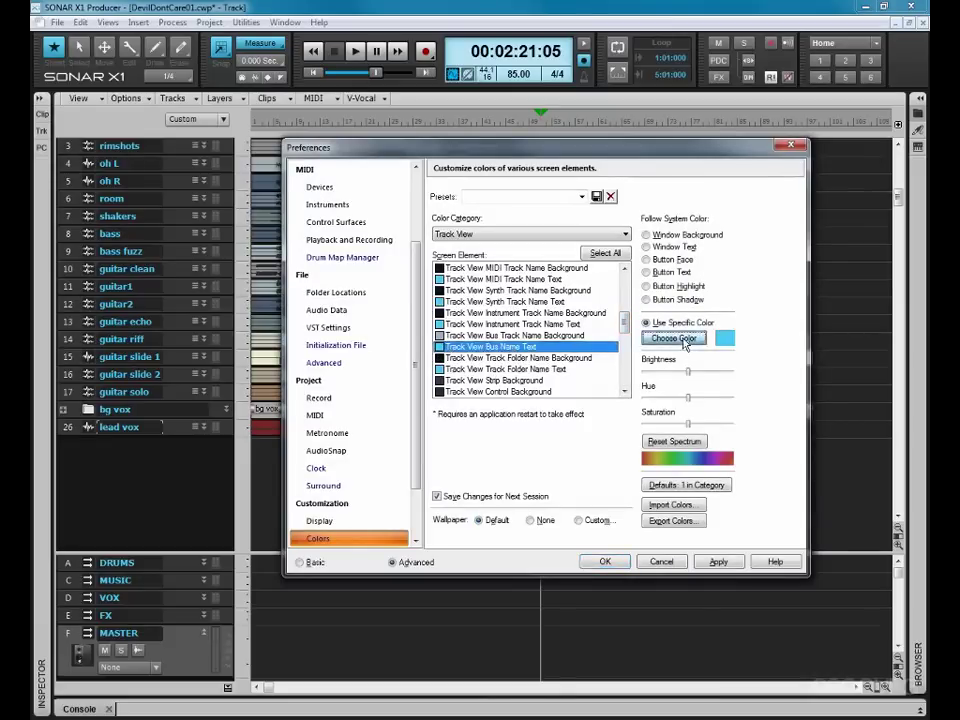
click(672, 338)
click(530, 362)
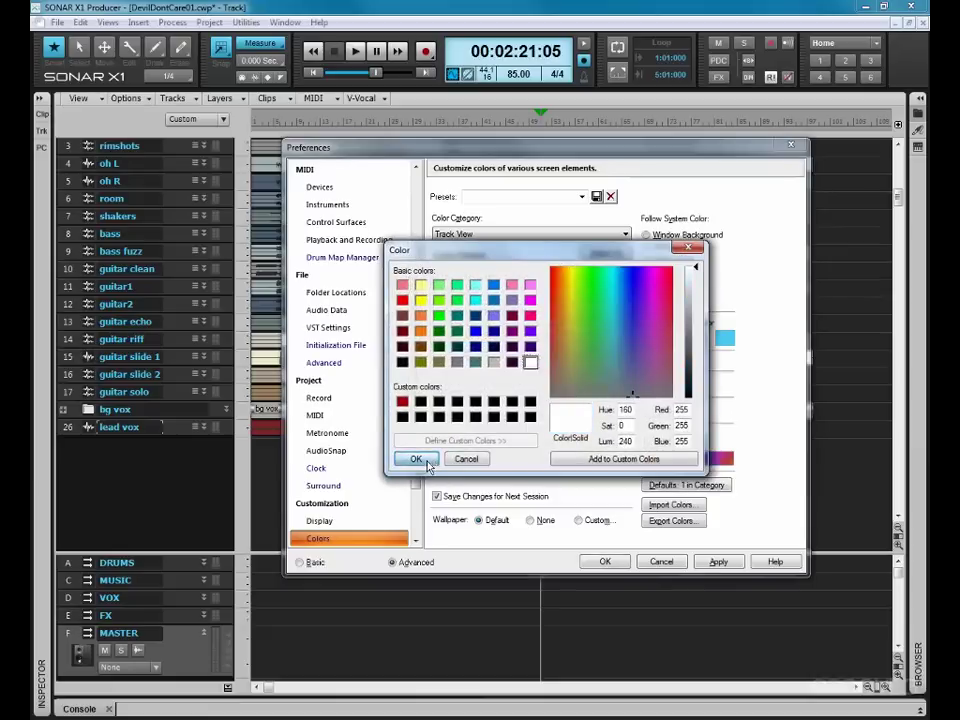
click(420, 460)
click(714, 560)
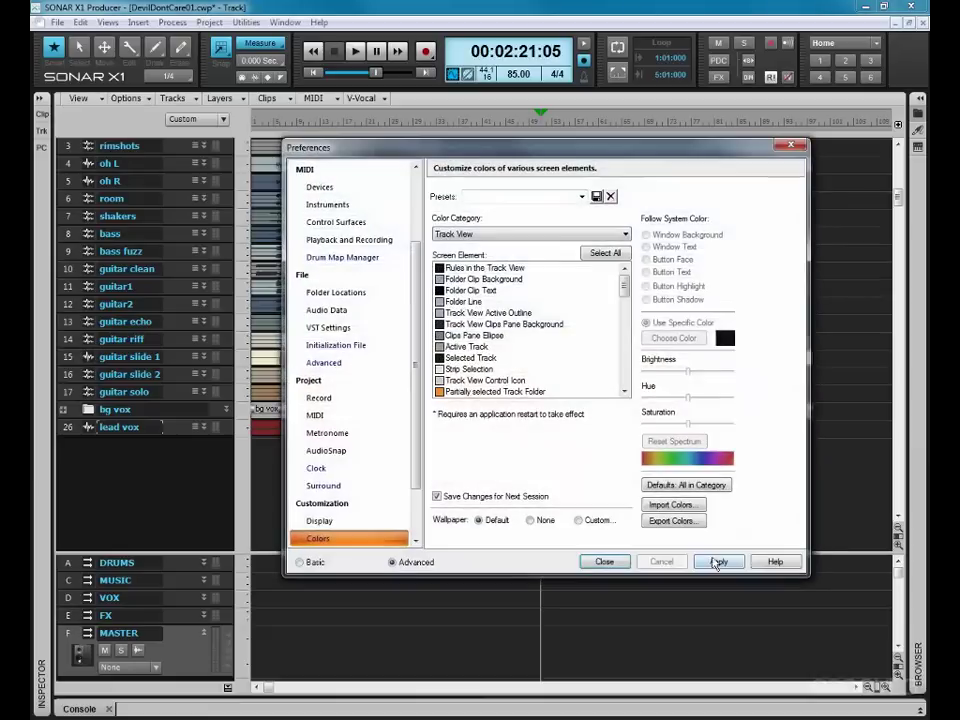
click(606, 561)
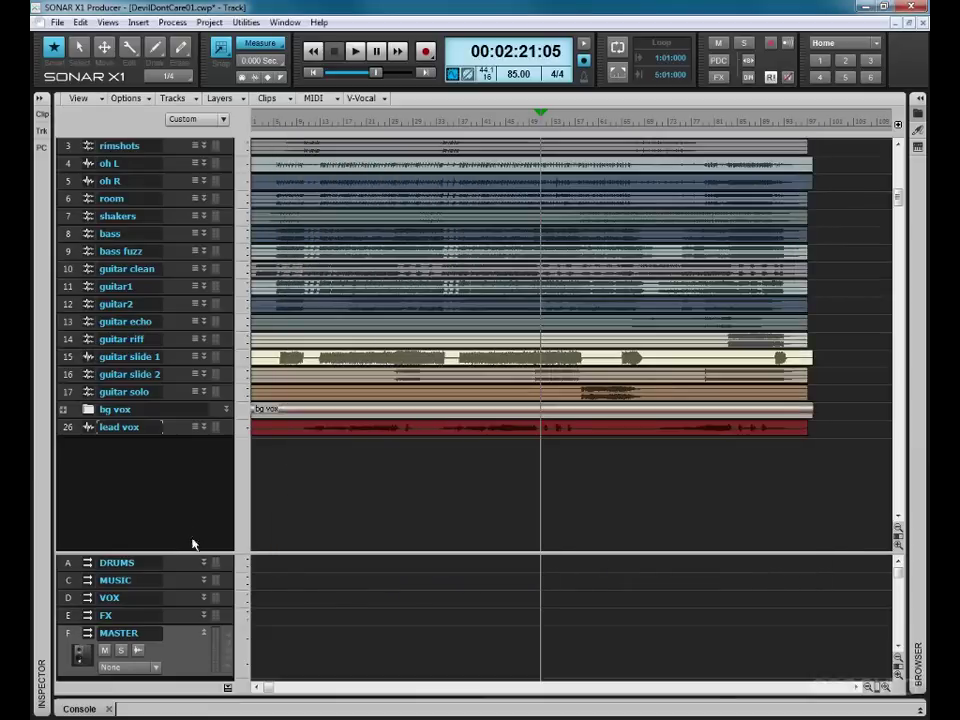
Give the Track view bus rows a little more room, then return to the Console view with Alt+2.
drag(165, 552, 163, 521)
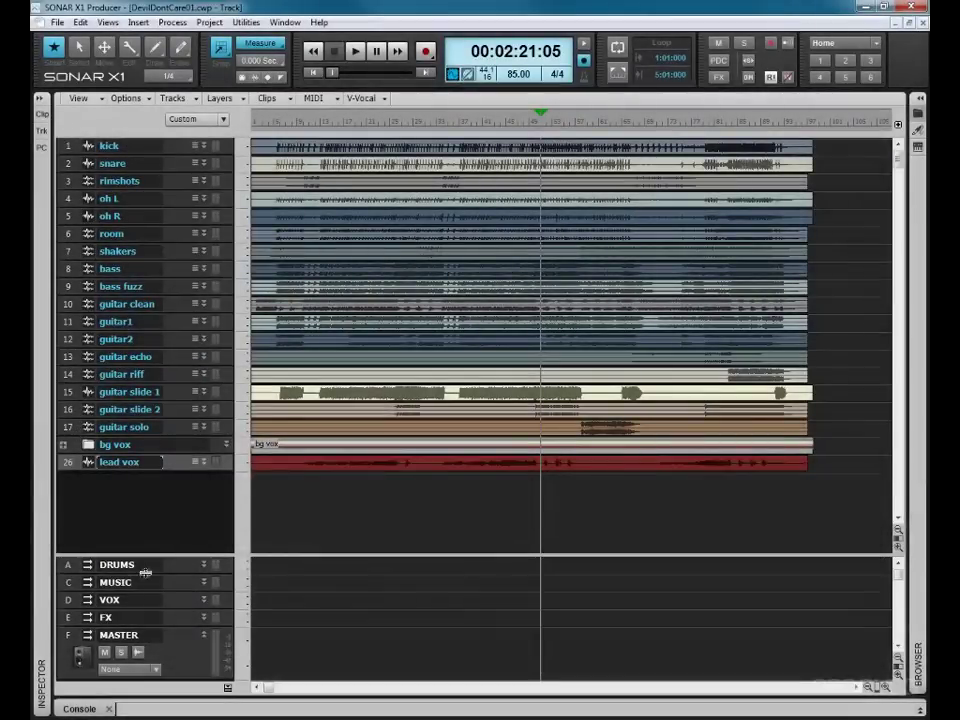
key(alt+2)
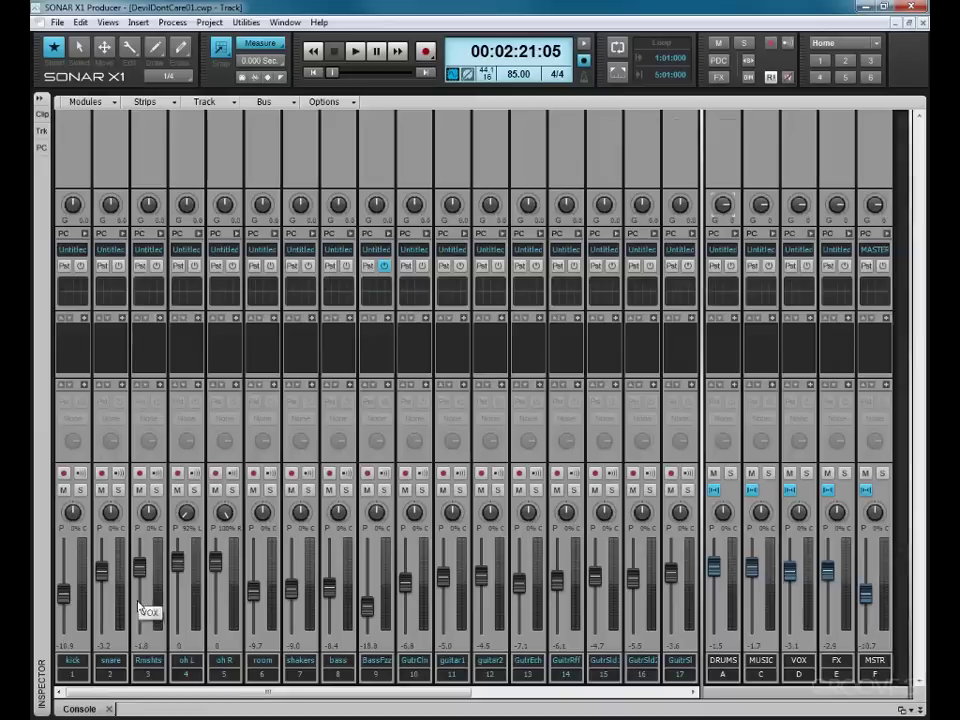